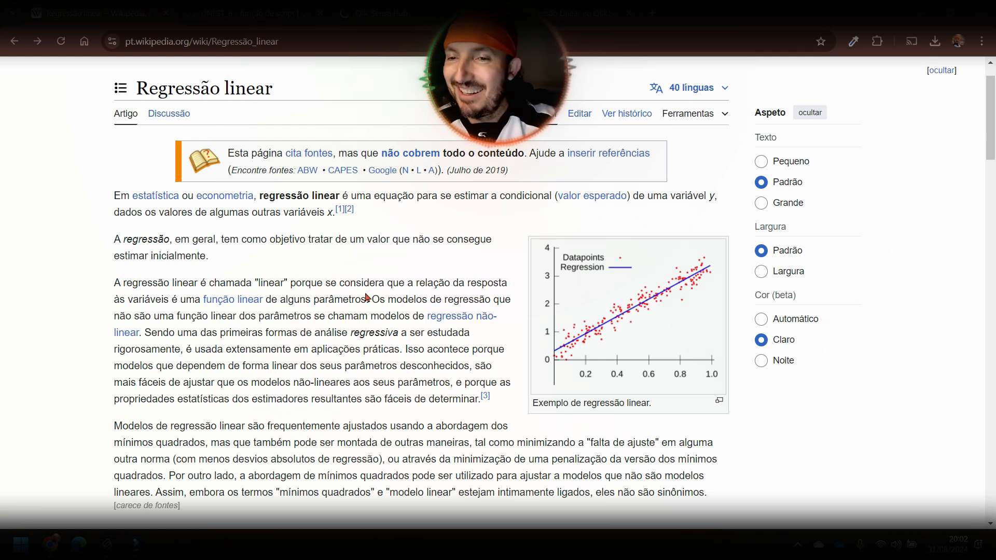
- Read the Wikipedia article on linear regression, covering its equation, matrix notation, factor estimation and the interpretation of the model parameters
scroll(358, 295, "down", 1)
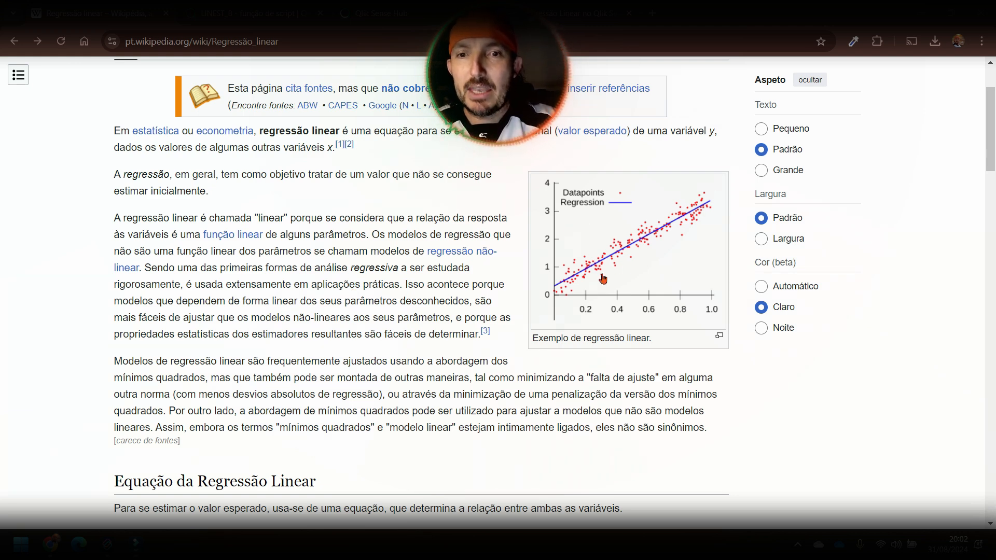
scroll(589, 288, "down", 5)
scroll(388, 367, "down", 1)
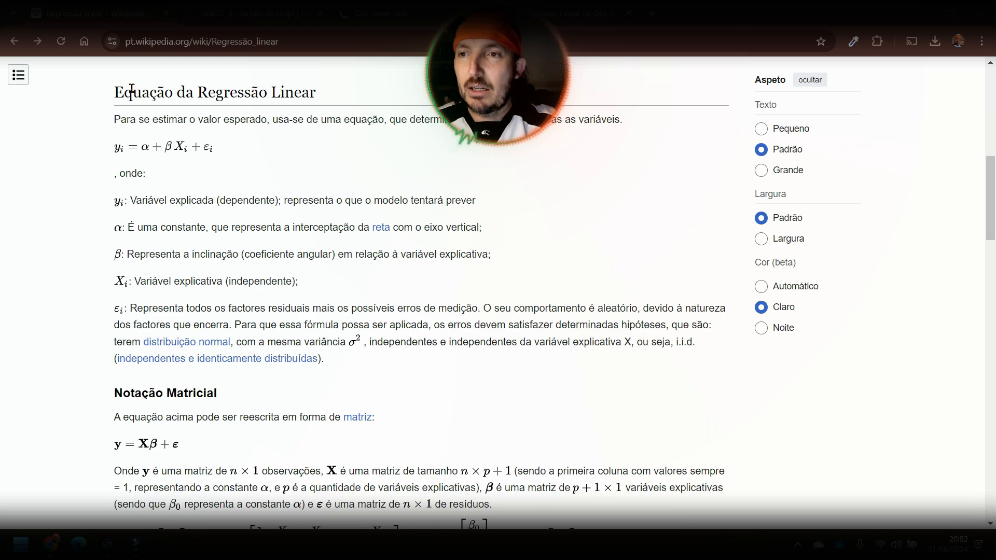
scroll(450, 323, "down", 3)
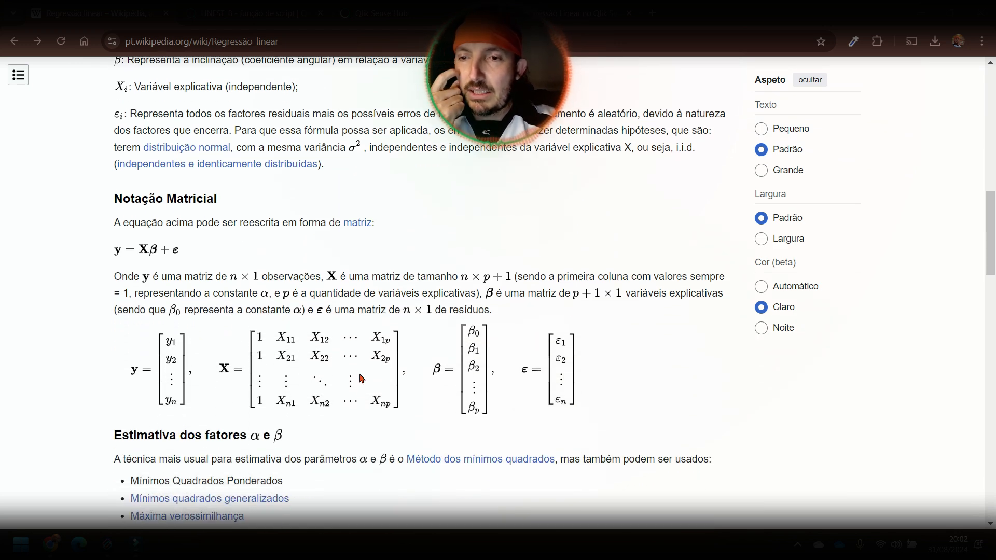
scroll(403, 385, "down", 3)
scroll(403, 385, "down", 5)
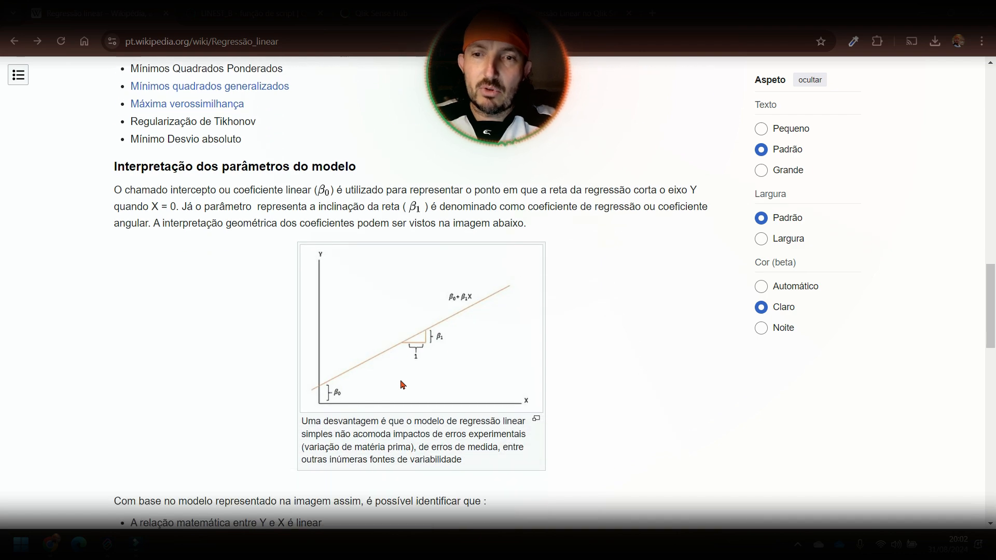
scroll(403, 384, "up", 12)
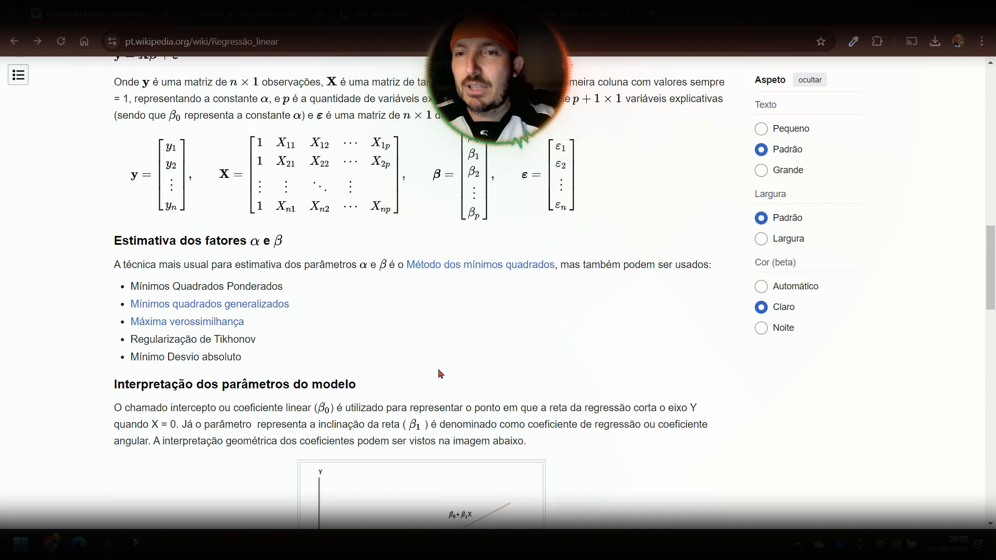
- Switch to the Qlik Help site and open the LINEST_B chart function page to read its y=mx+b definition, syntax, arguments and limitations
key("ctrl+Tab")
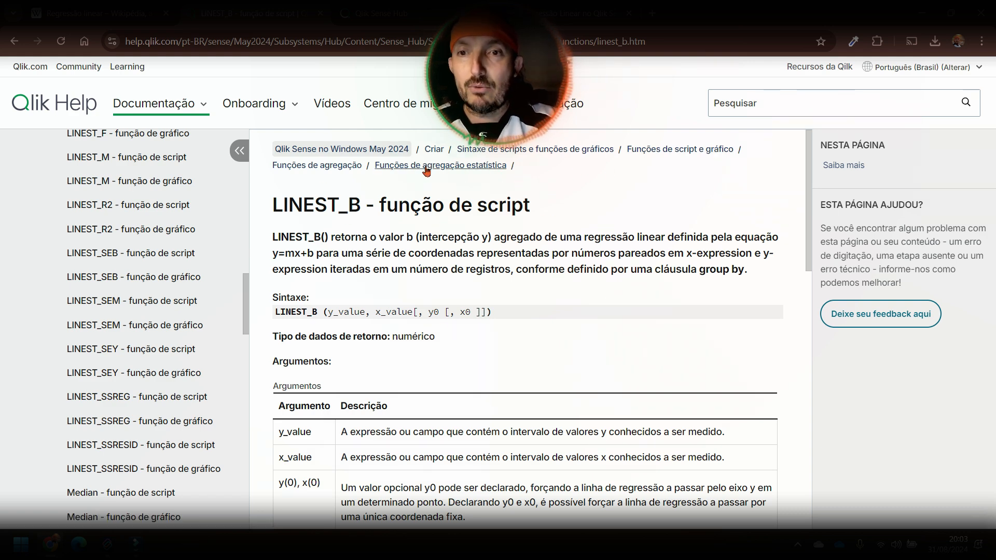
scroll(107, 295, "up", 4)
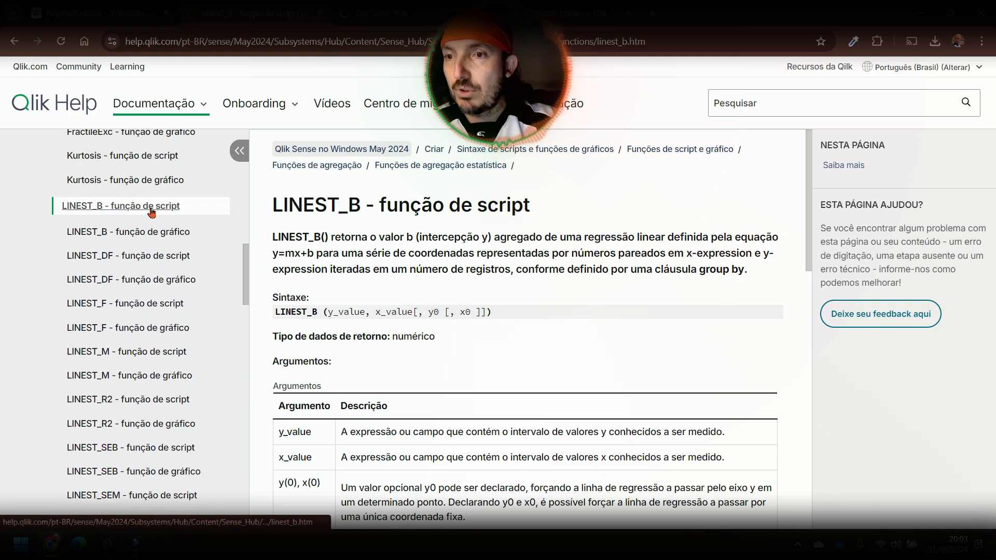
left_click(128, 239)
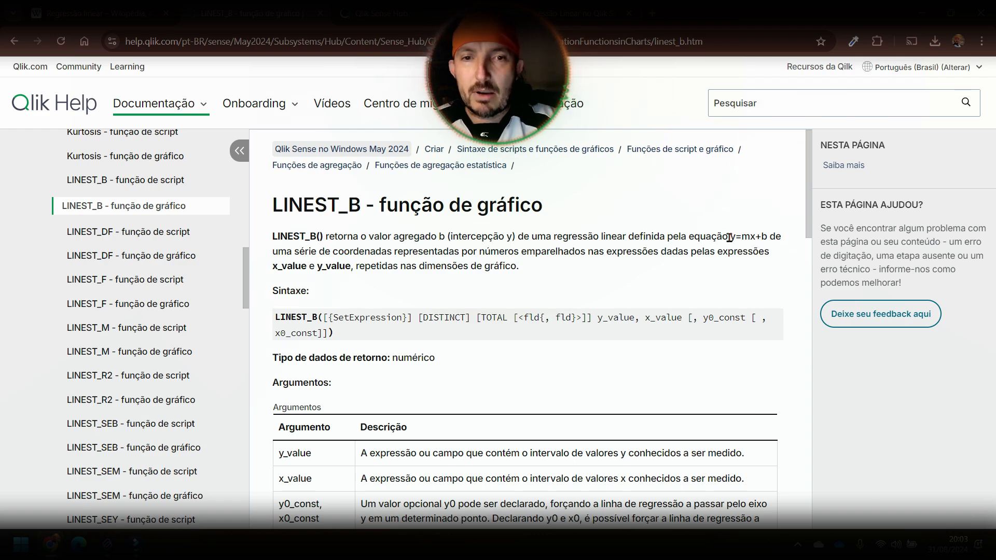
left_click_drag(726, 237, 782, 239)
left_click(522, 273)
scroll(435, 410, "down", 10)
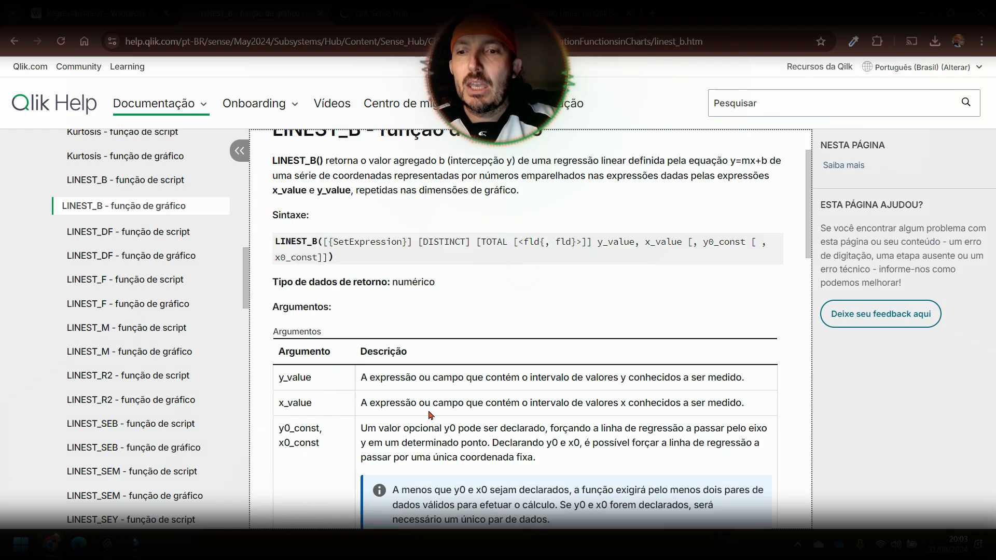
scroll(382, 361, "down", 1)
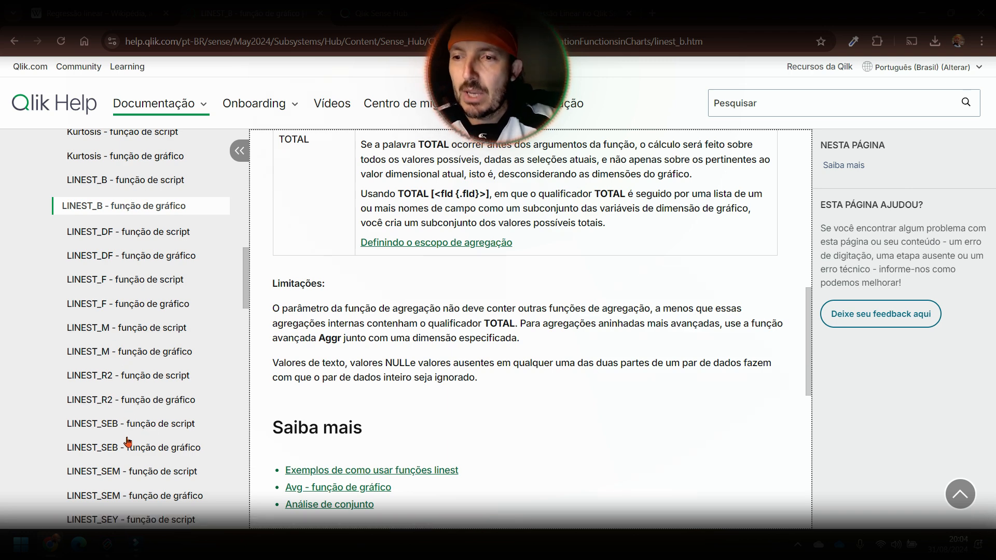
- Look through the remaining LINEST functions in the documentation and open the LINEST_SSREG script and chart function pages to read their descriptions
scroll(129, 441, "down", 1)
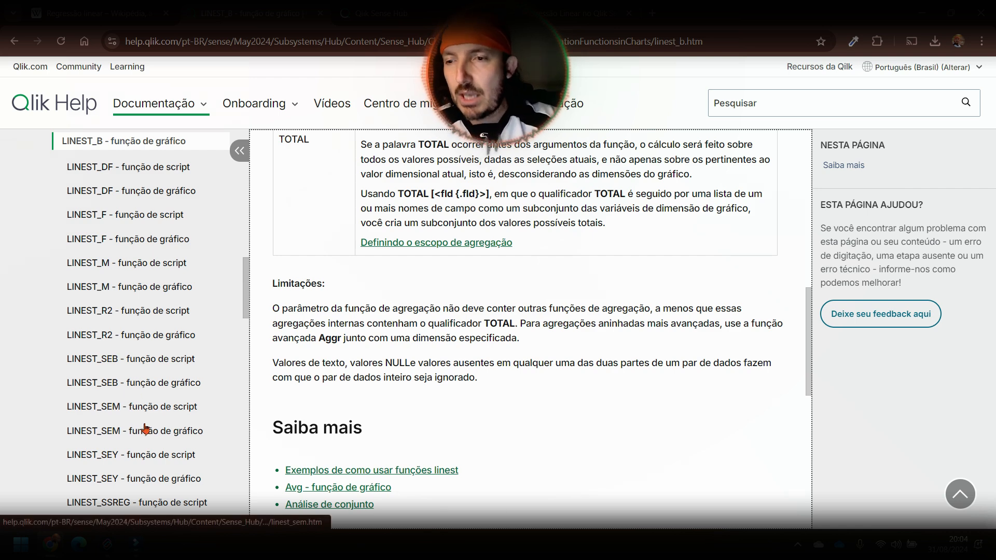
scroll(176, 455, "down", 1)
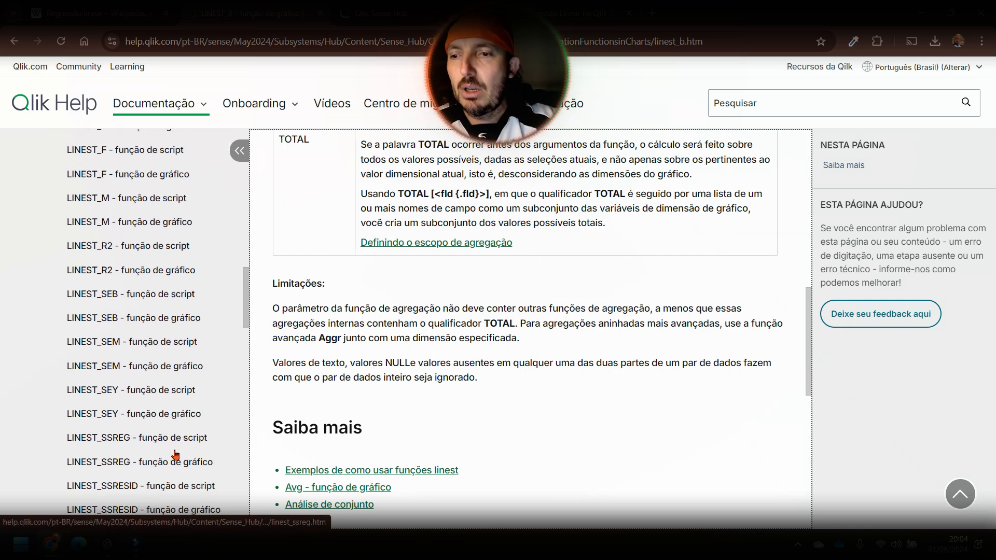
scroll(145, 460, "down", 1)
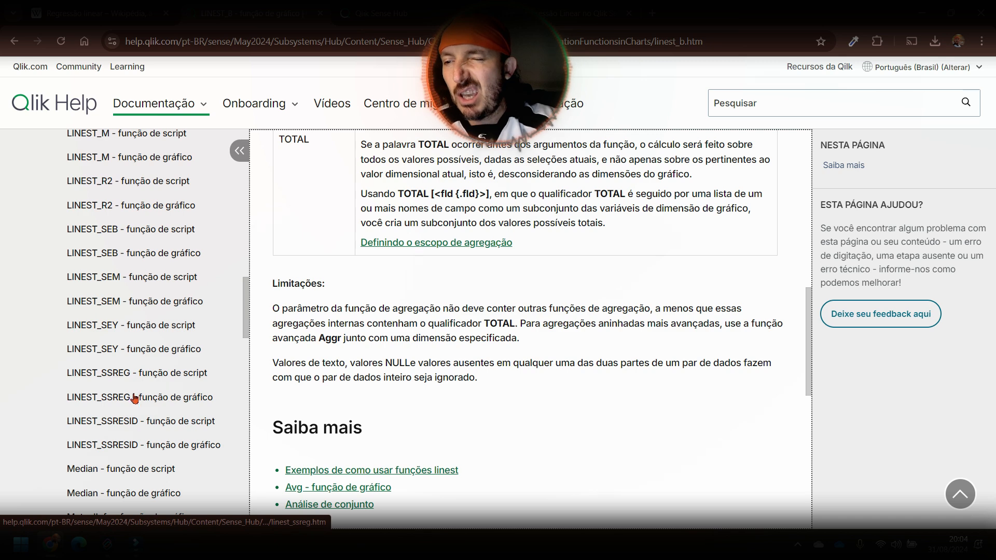
left_click(126, 377)
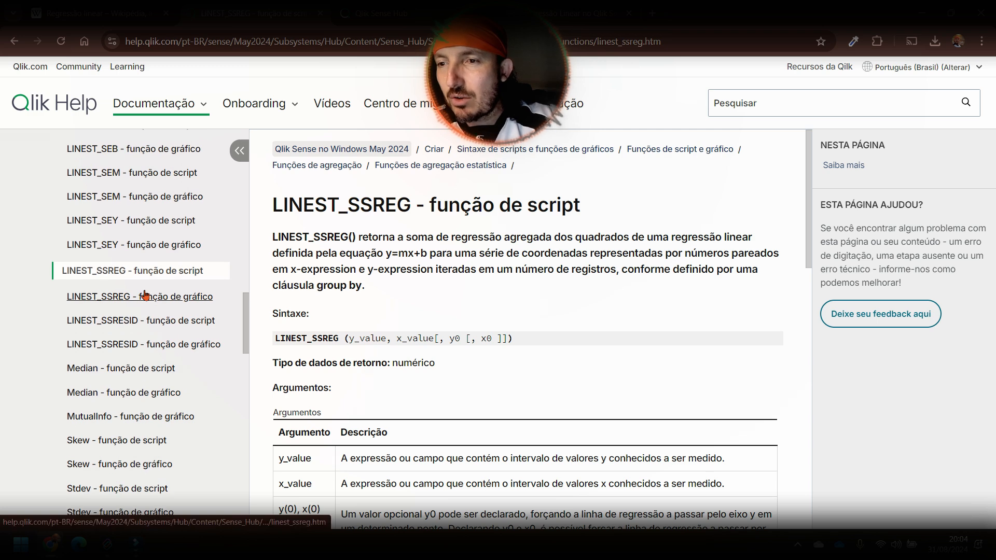
left_click(145, 296)
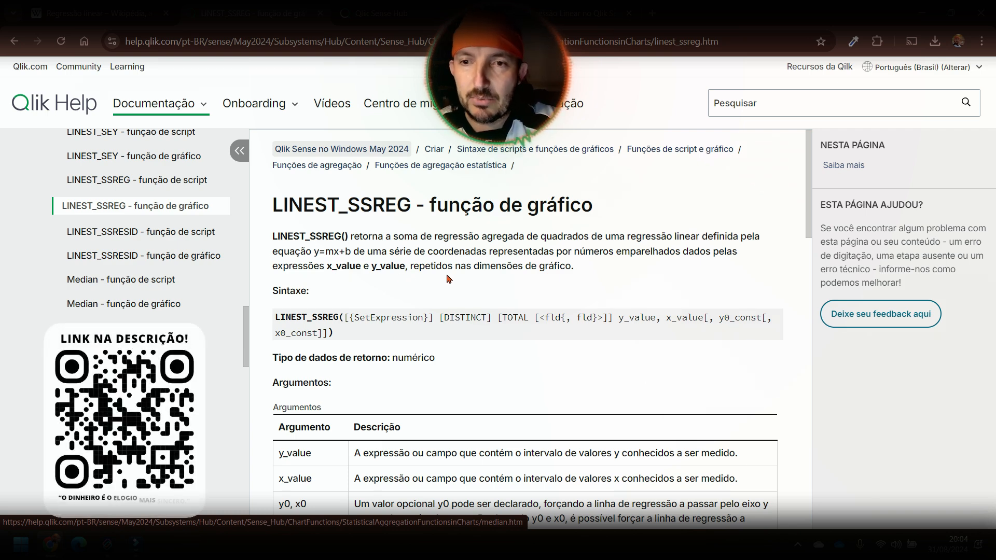
double_click(542, 266)
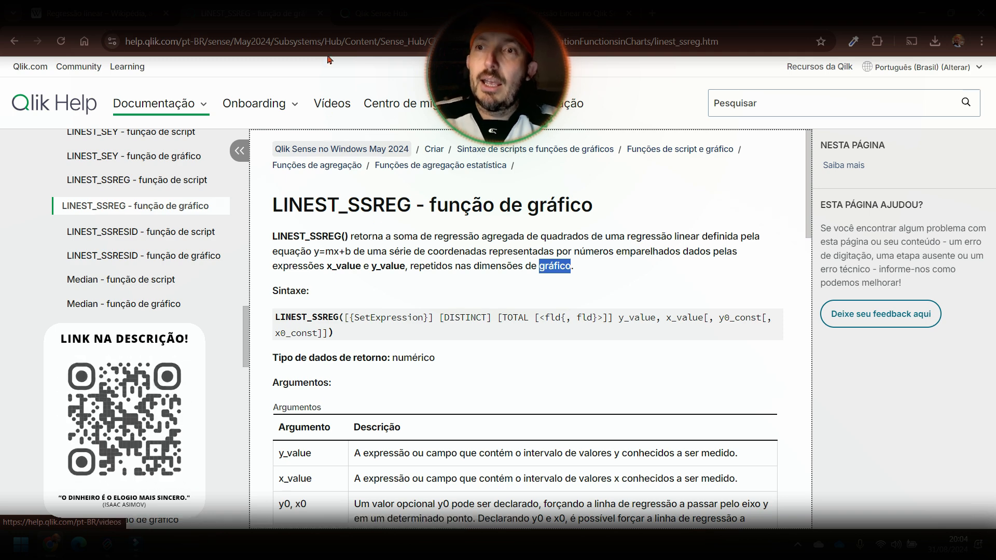
- Switch to the Qlik Sense app and open its data model viewer to examine the tables and the Produtos price and cost fields
left_click(518, 16)
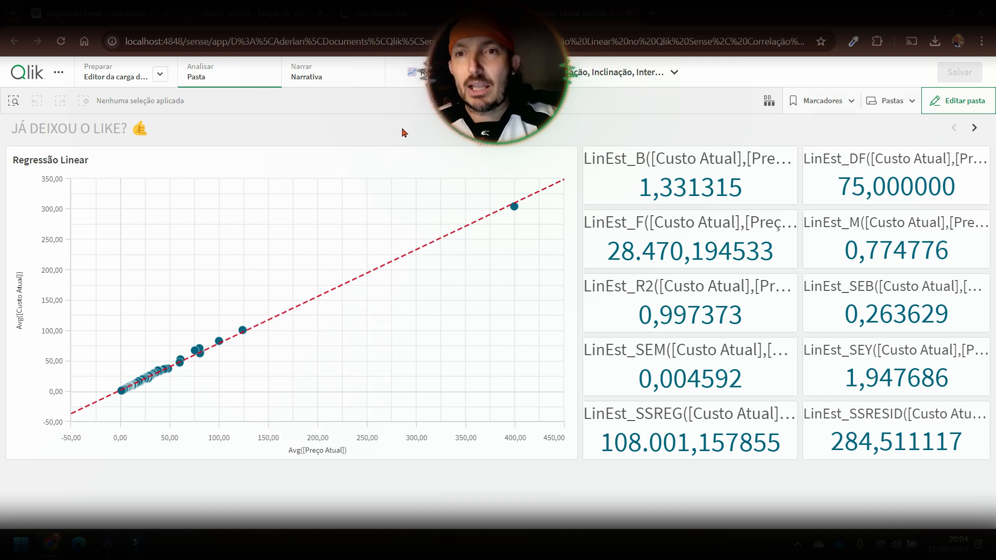
left_click(161, 74)
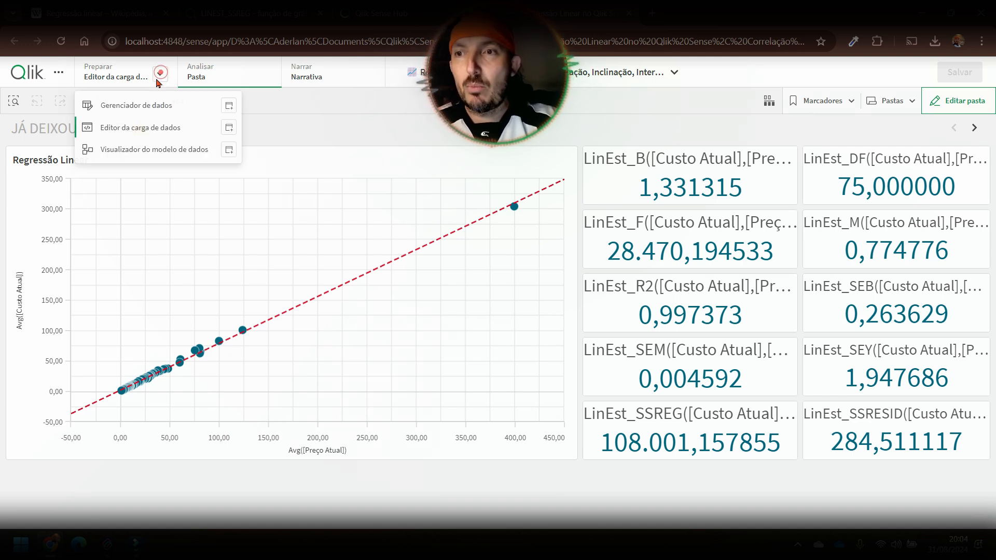
left_click(124, 150)
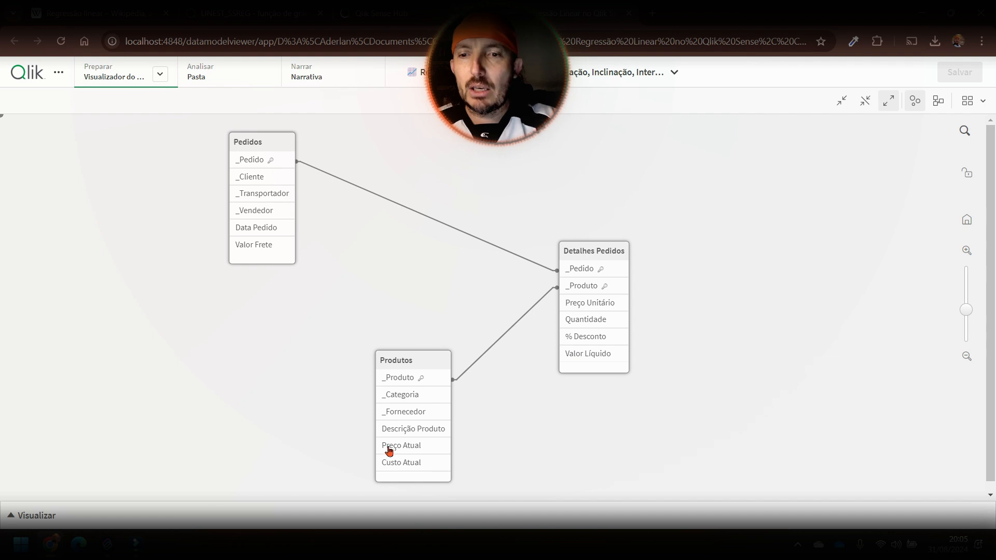
- Return to the analysis sheet, put it in edit mode and select the Regressão Linear scatter chart
left_click(211, 73)
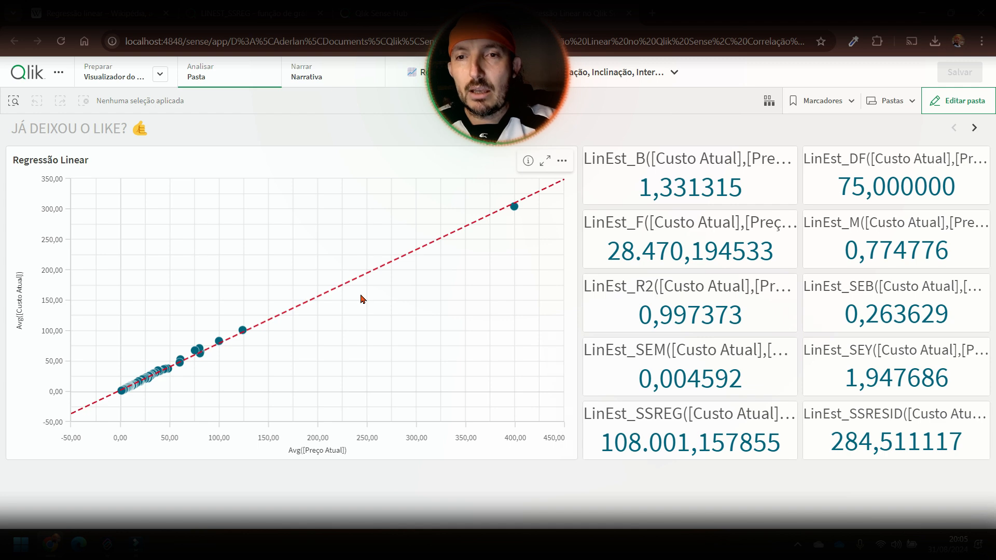
left_click(953, 102)
left_click(368, 269)
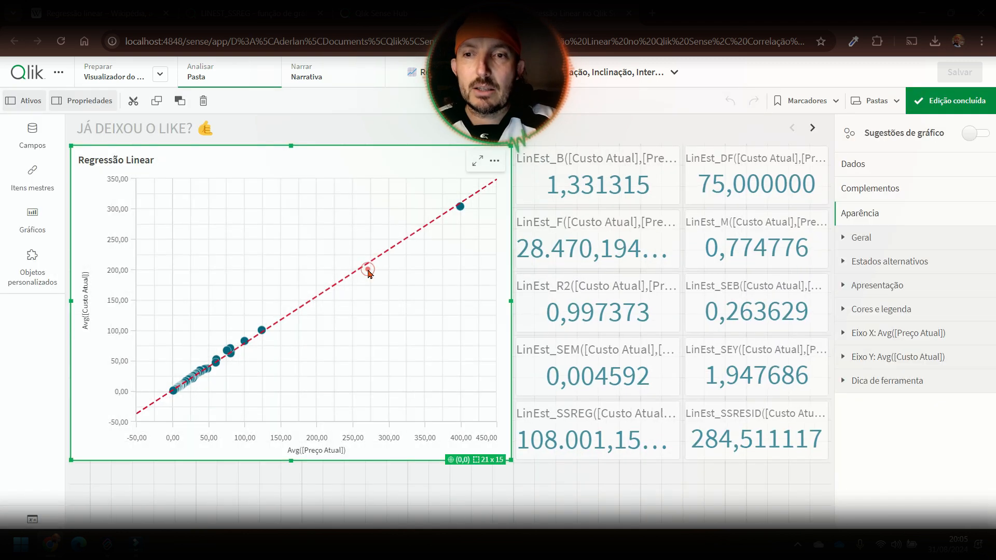
- Examine the scatter chart's Preço Atual bubble dimension and the average measures on its X and Y axes
left_click(876, 164)
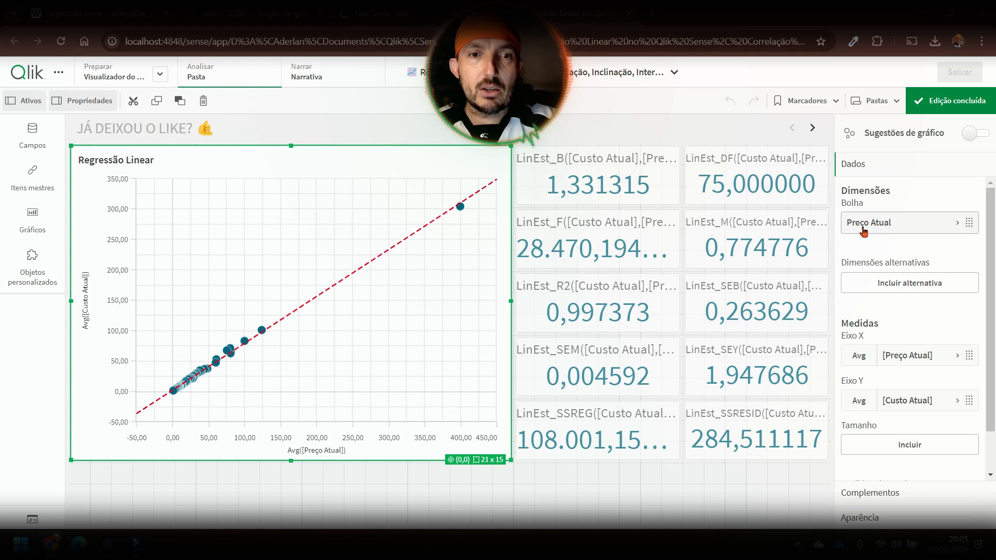
left_click(864, 228)
left_click(863, 228)
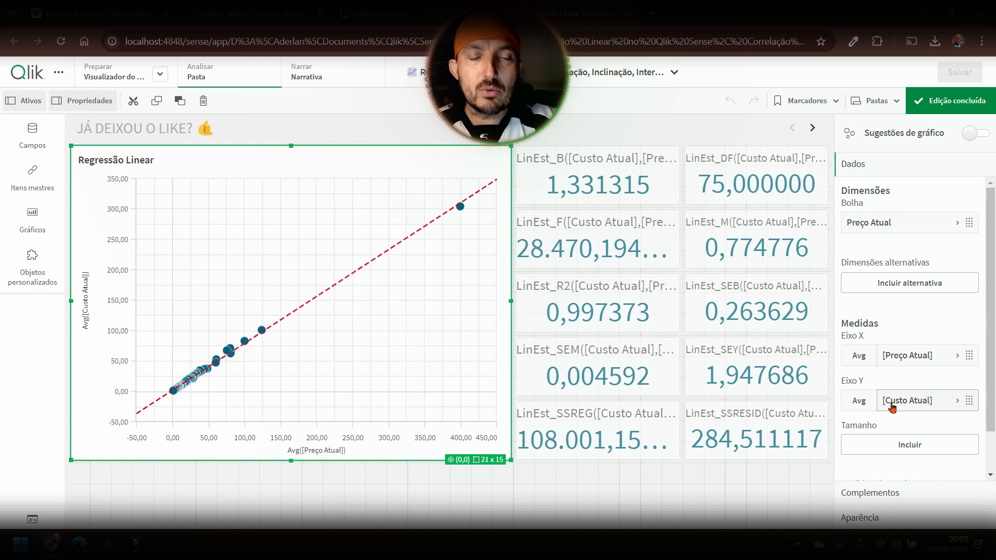
scroll(856, 446, "down", 1)
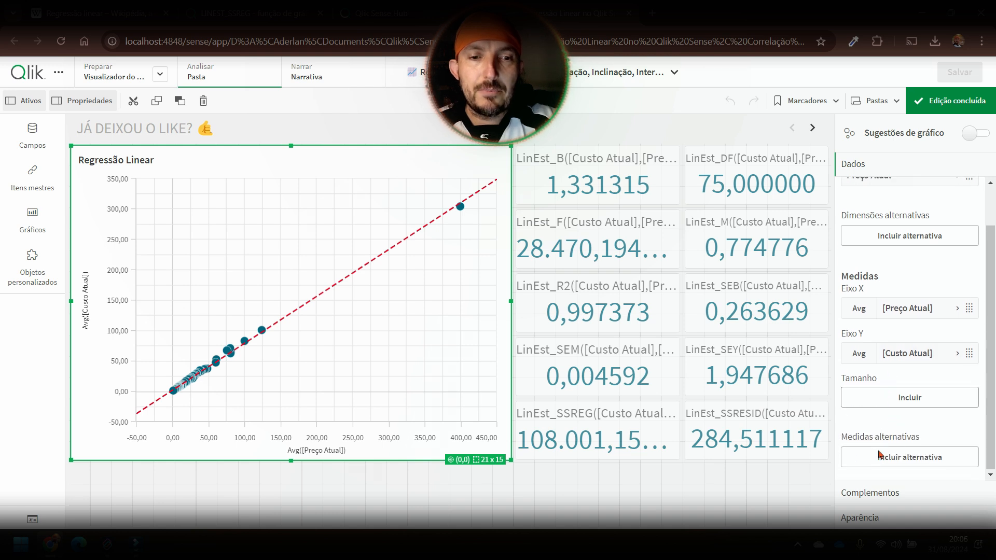
- Open the settings of the scatter chart's existing Linear regression line among its add-ons
left_click(869, 494)
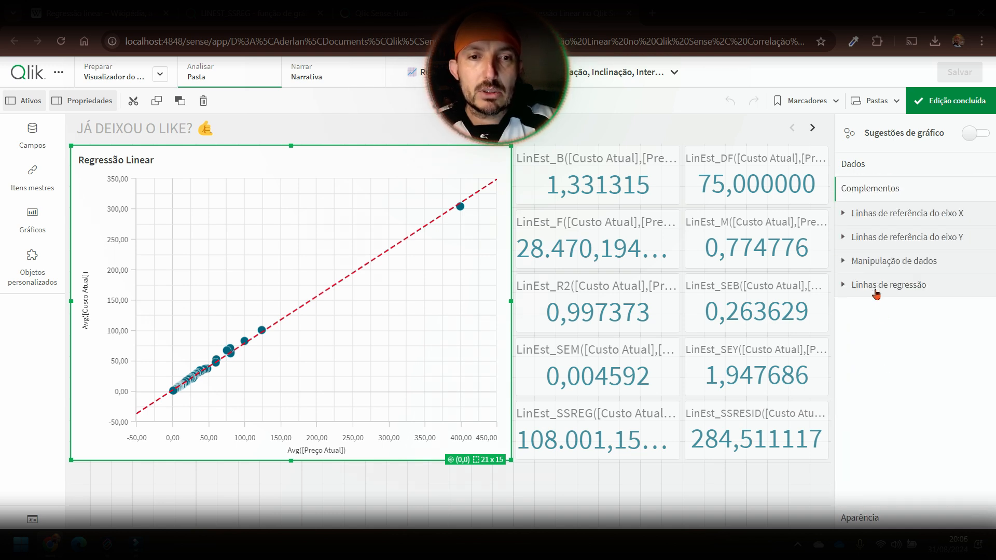
left_click(876, 290)
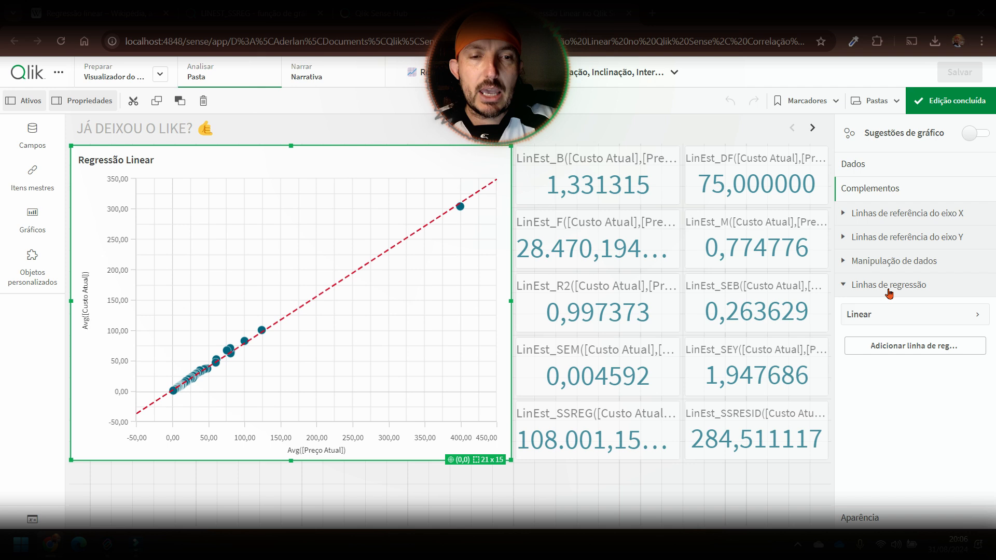
left_click(862, 318)
scroll(889, 404, "down", 3)
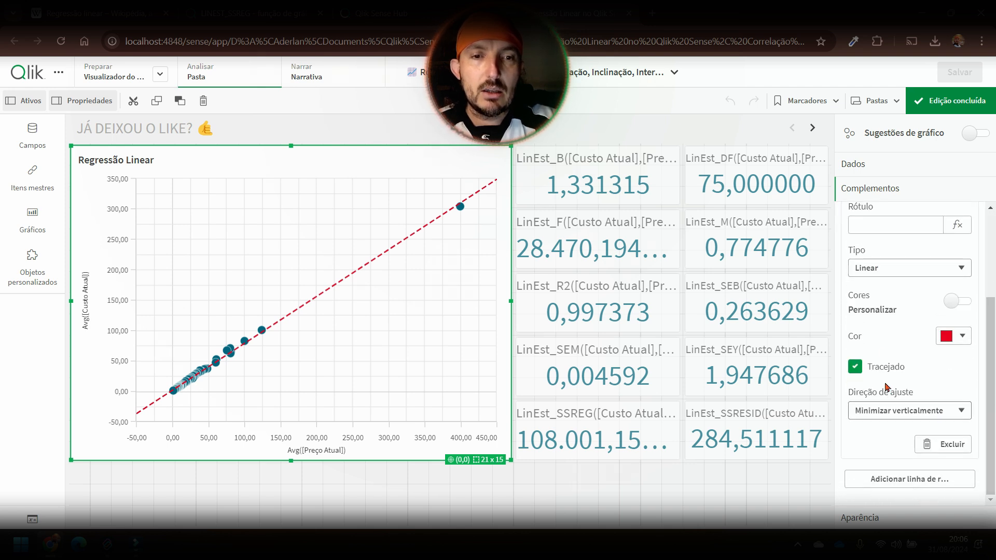
- Try the regression line types Média, Polinômio de segundo grau, Polinômio de terceiro grau and Polinômio de quarto grau in turn
left_click(866, 268)
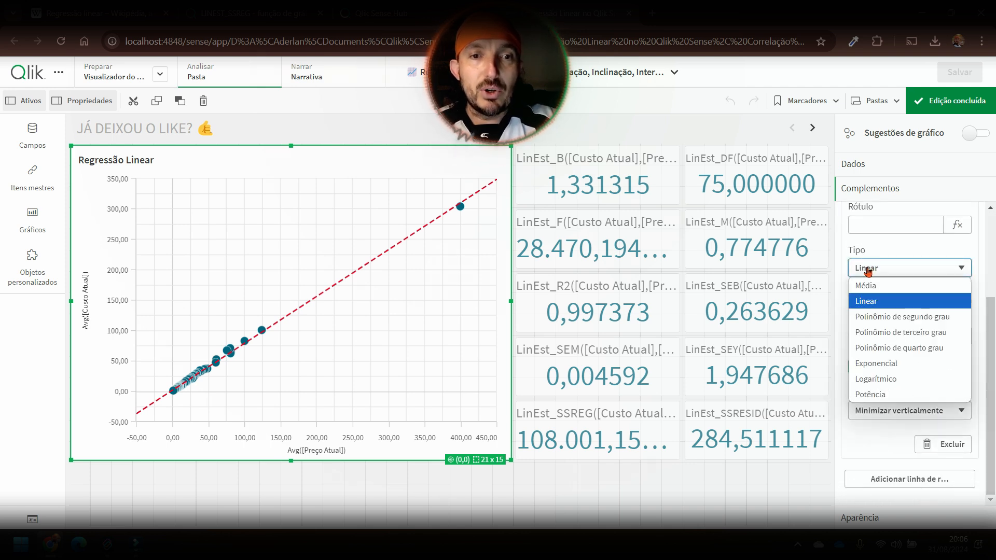
left_click(886, 285)
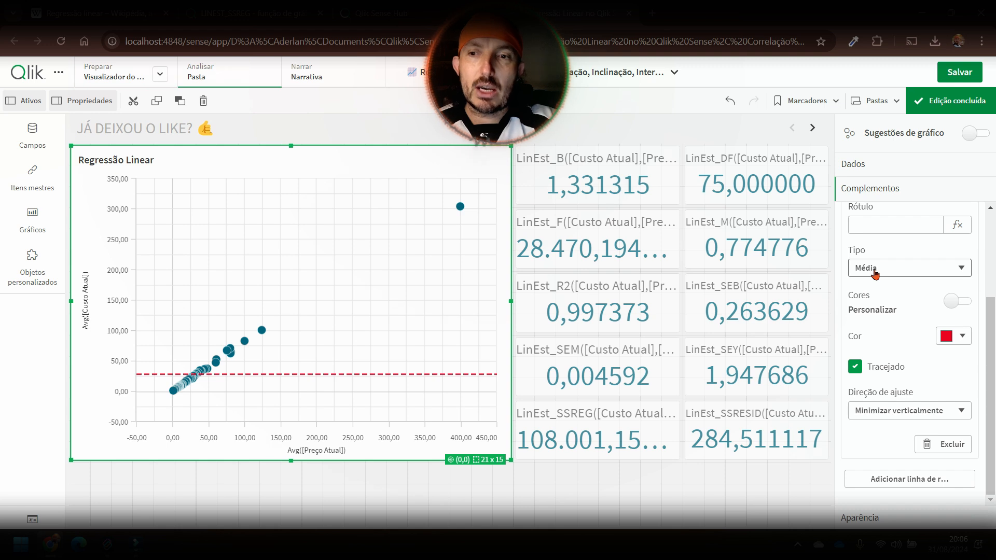
left_click(875, 273)
left_click(889, 316)
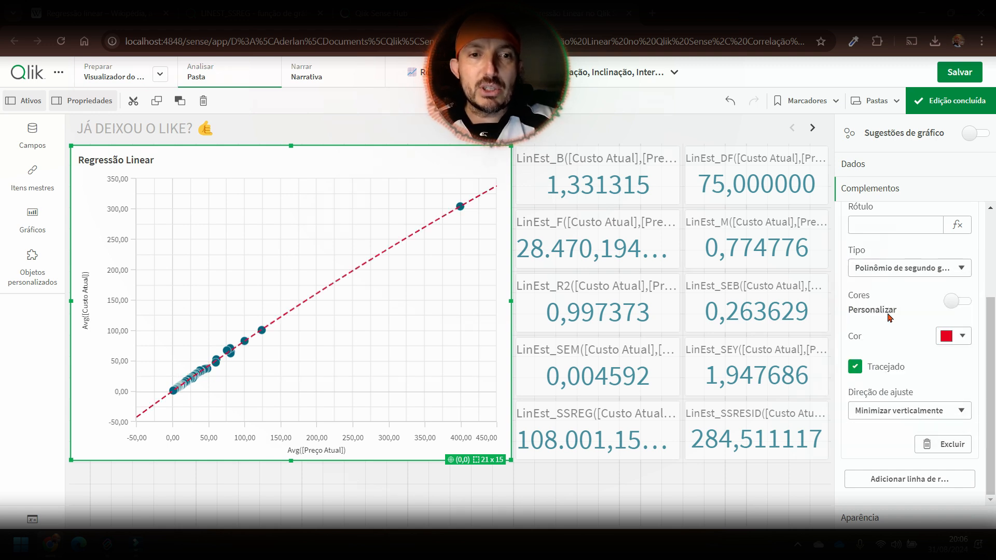
left_click(914, 270)
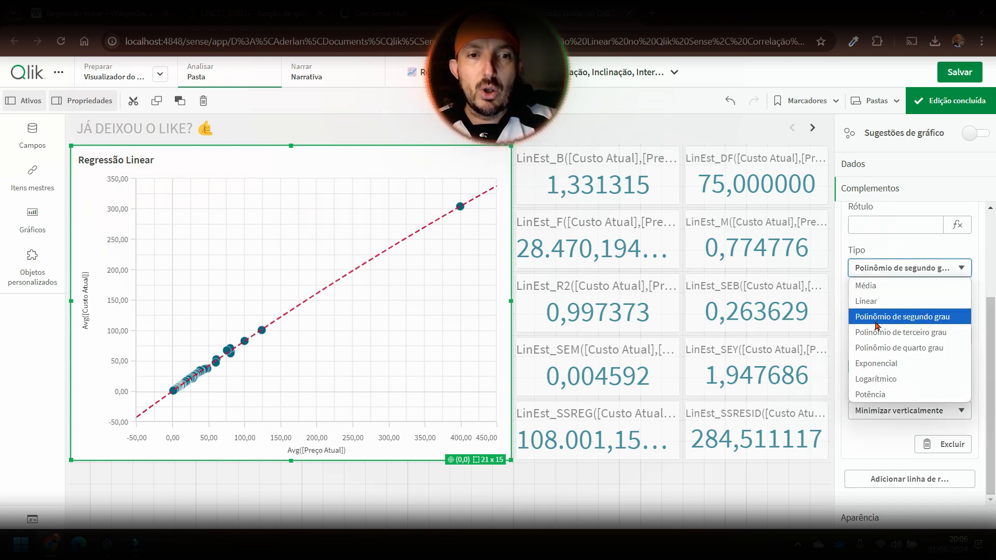
left_click(922, 332)
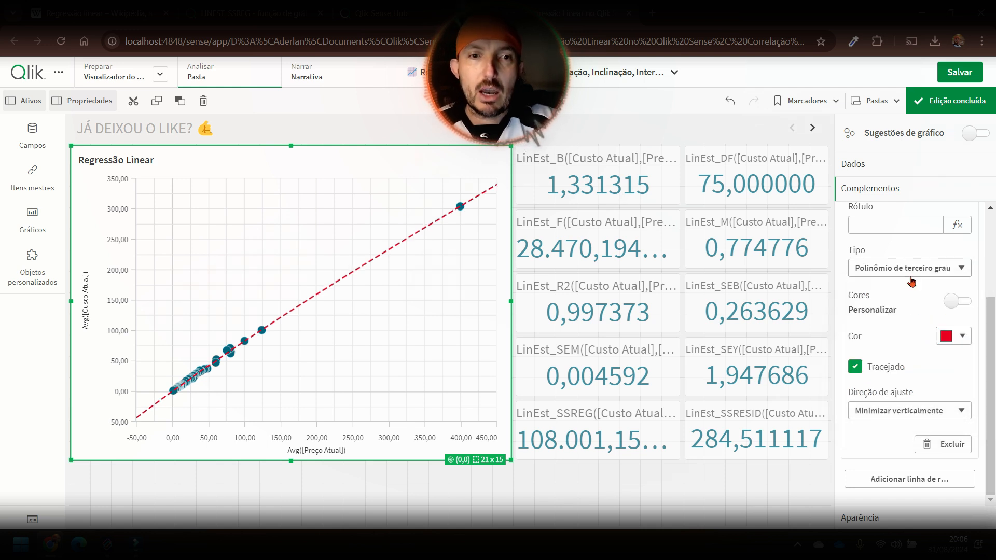
left_click(911, 273)
left_click(905, 352)
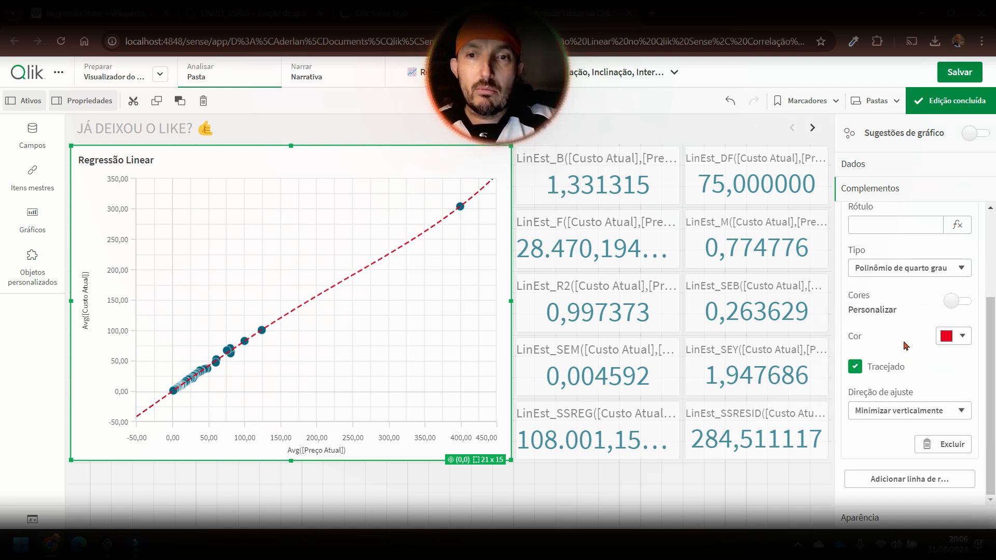
- Try the regression line types Exponencial, Logarítmico and Potência in turn, and set the type back to Linear
left_click(925, 275)
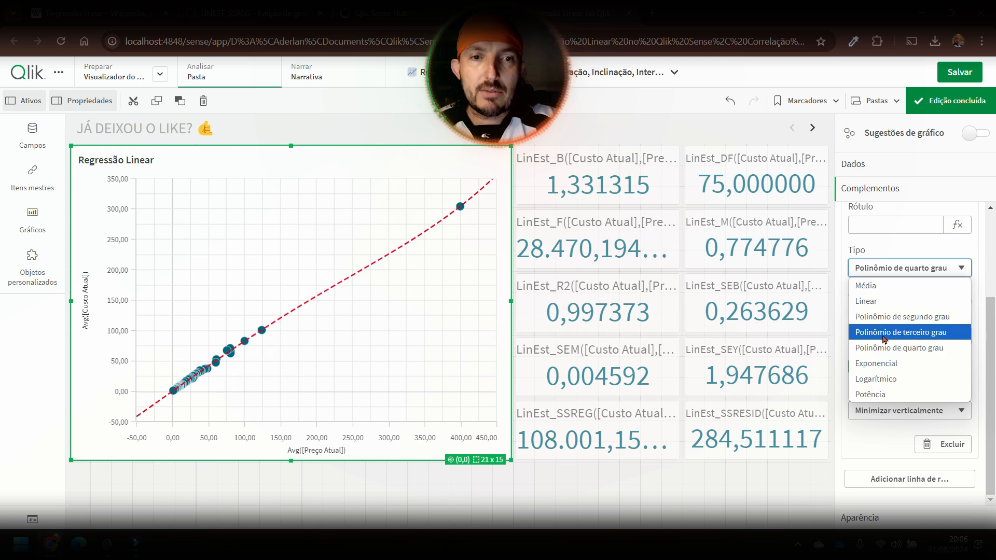
left_click(876, 364)
left_click(876, 275)
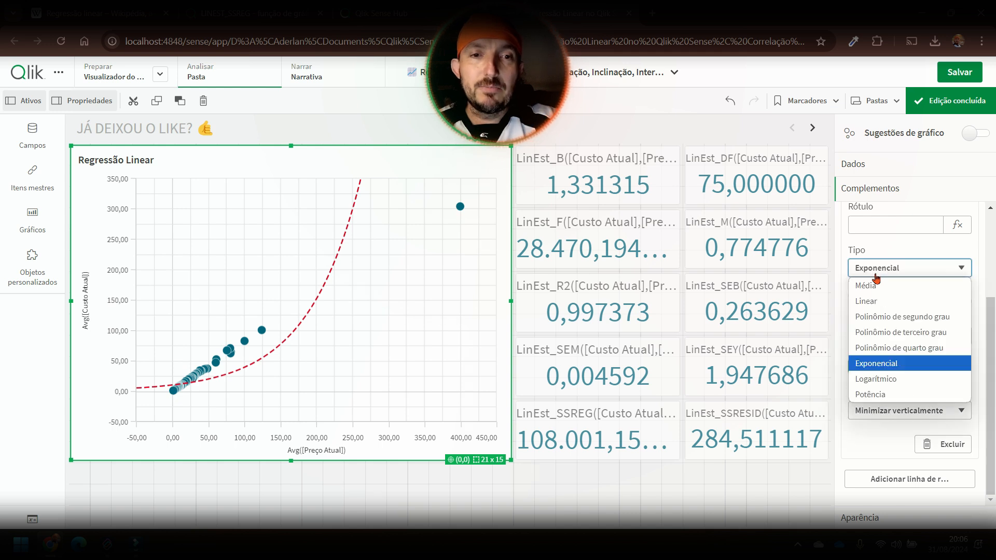
left_click(882, 378)
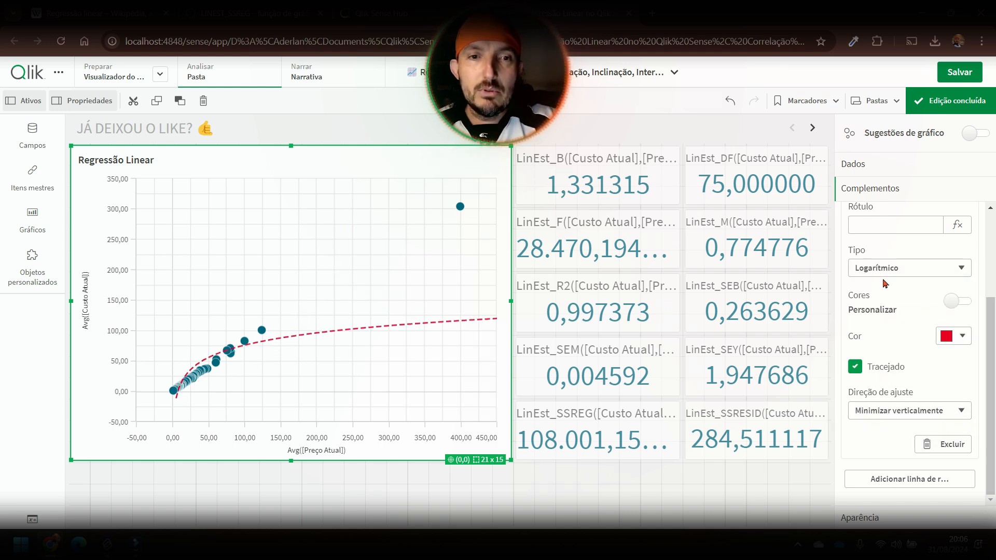
left_click(885, 272)
left_click(890, 393)
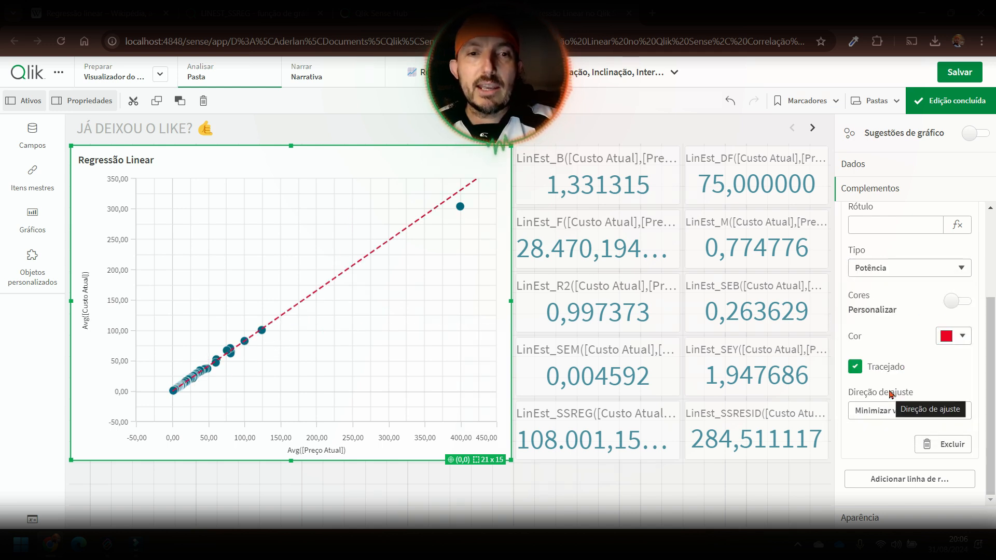
left_click(875, 268)
left_click(874, 299)
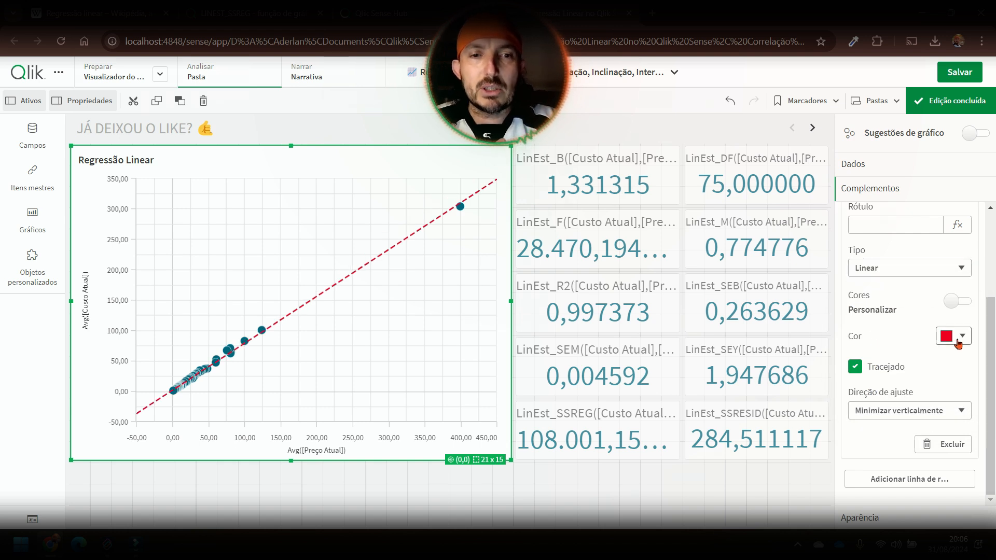
- Try the regression line as solid and with the fit direction Minimizar horizontalmente, restoring Tracejado and Minimizar verticalmente
left_click(855, 367)
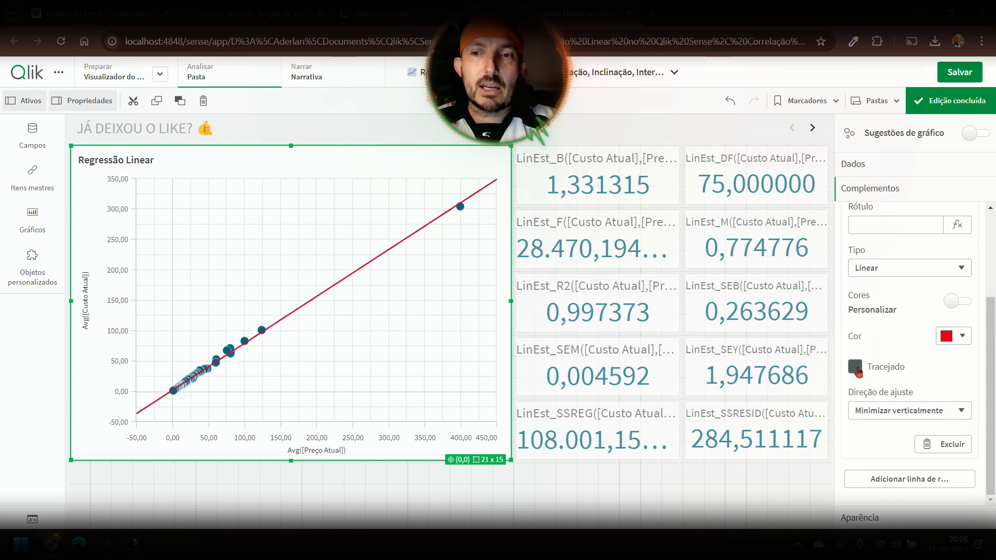
left_click(855, 367)
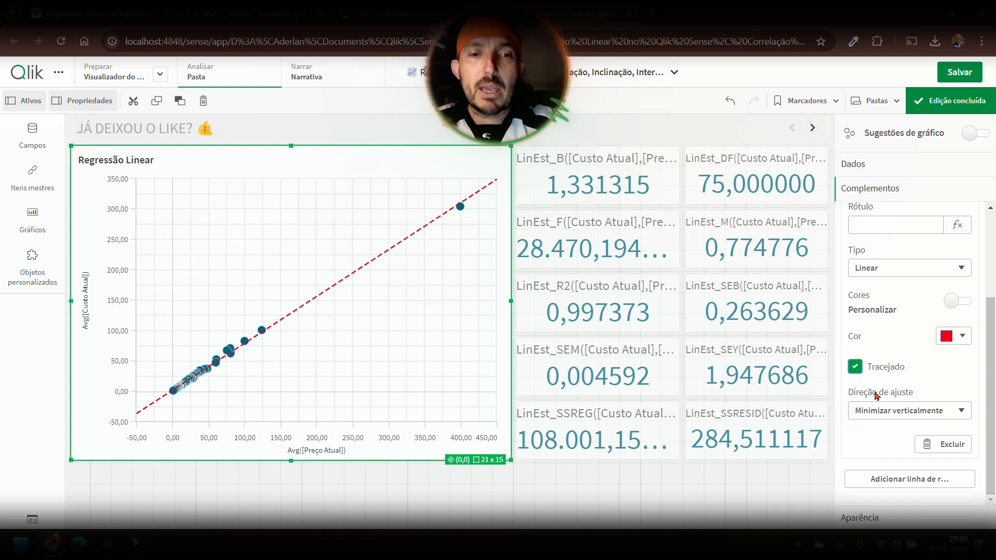
left_click(905, 419)
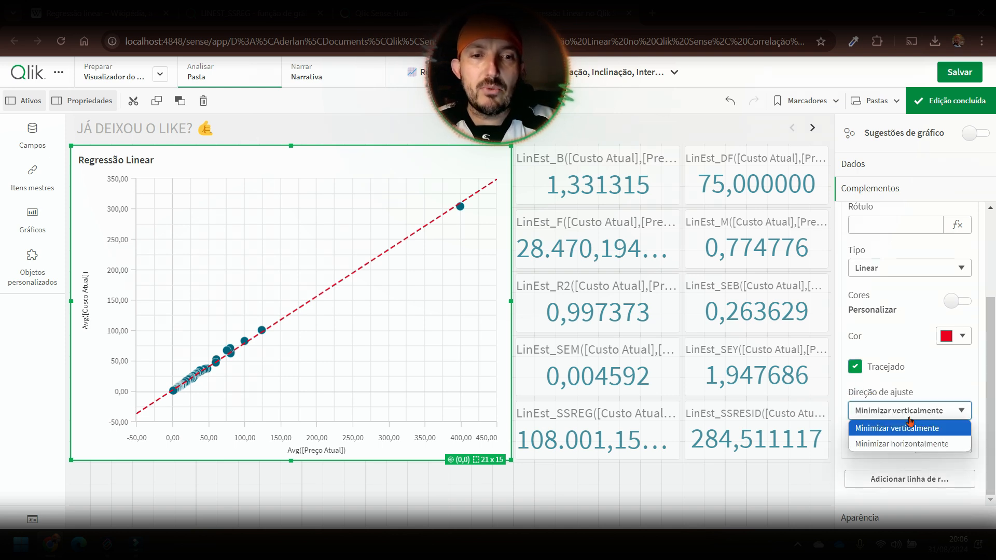
left_click(881, 445)
left_click(886, 410)
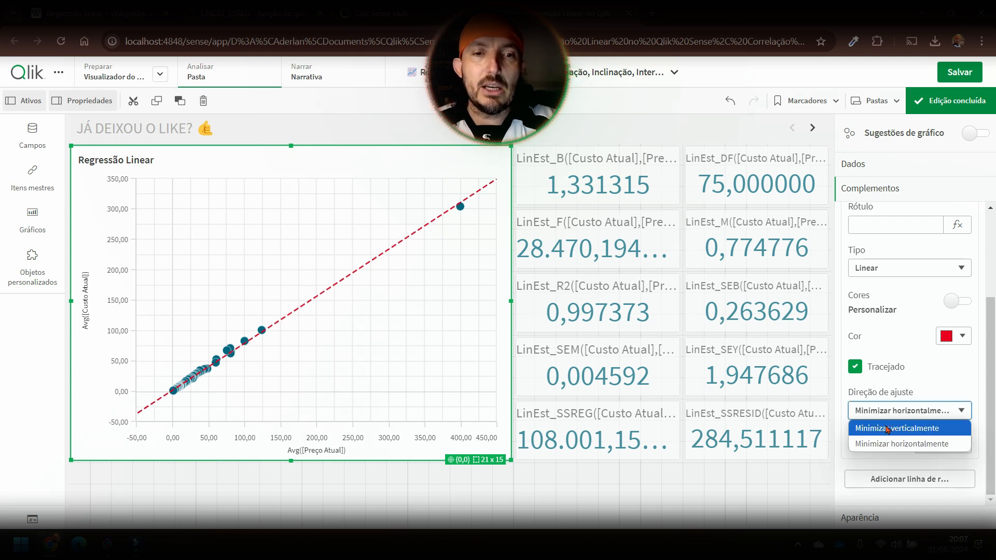
left_click(887, 428)
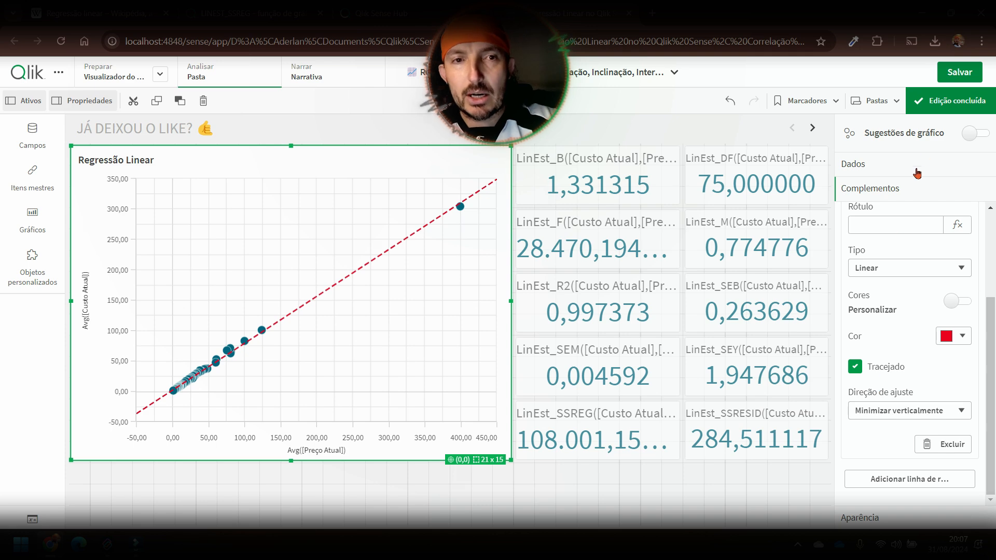
- Go to the next sheet and show the combo chart's measures in edit mode
left_click(949, 101)
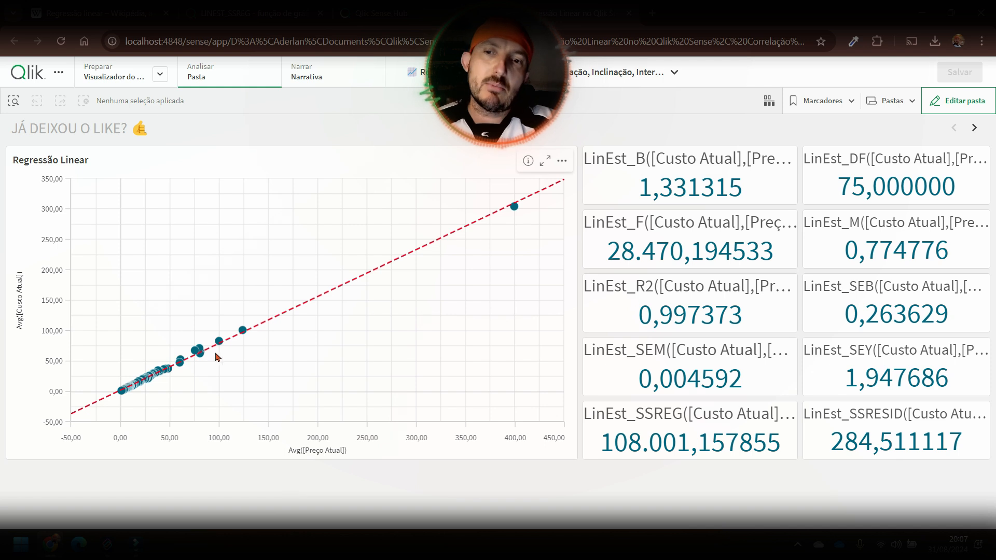
left_click(974, 127)
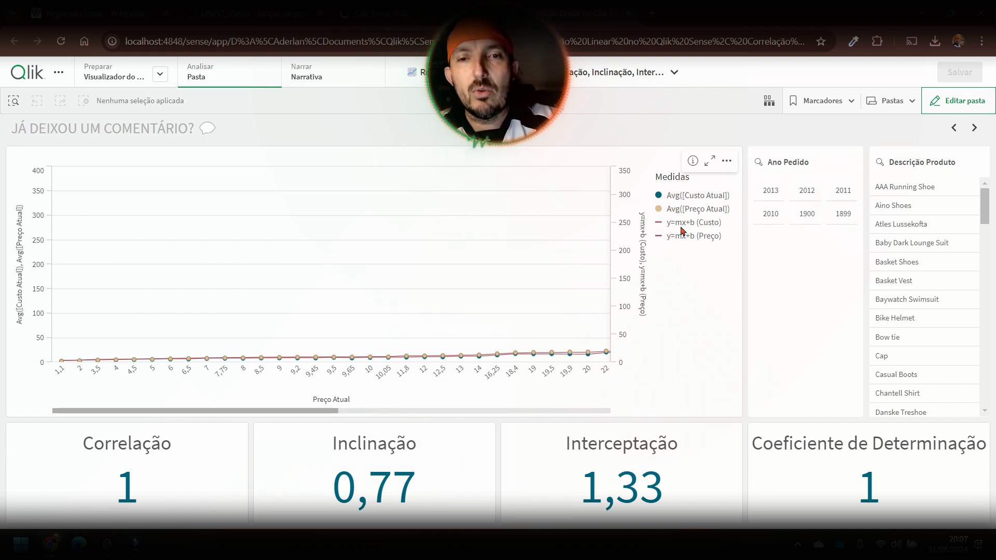
left_click(925, 102)
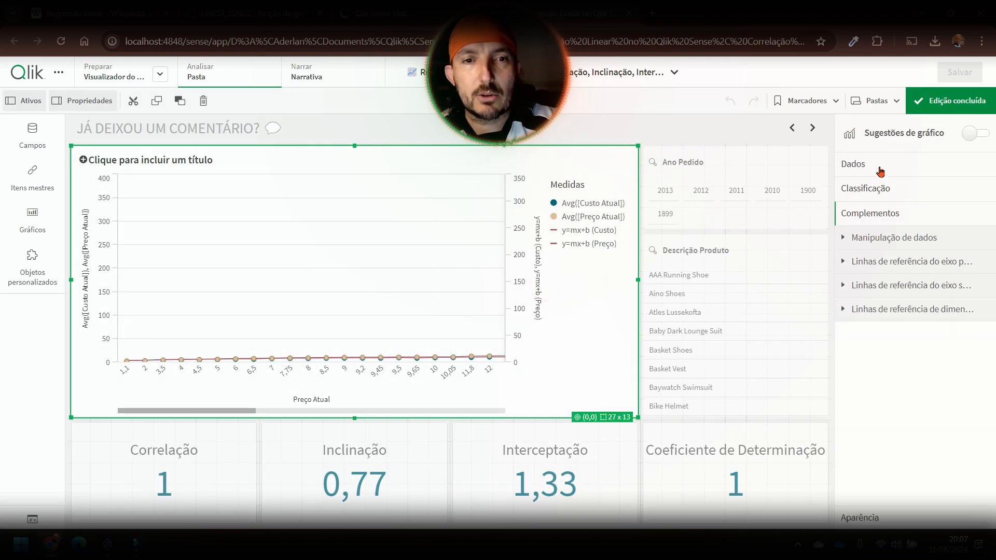
left_click(880, 170)
scroll(906, 334, "down", 1)
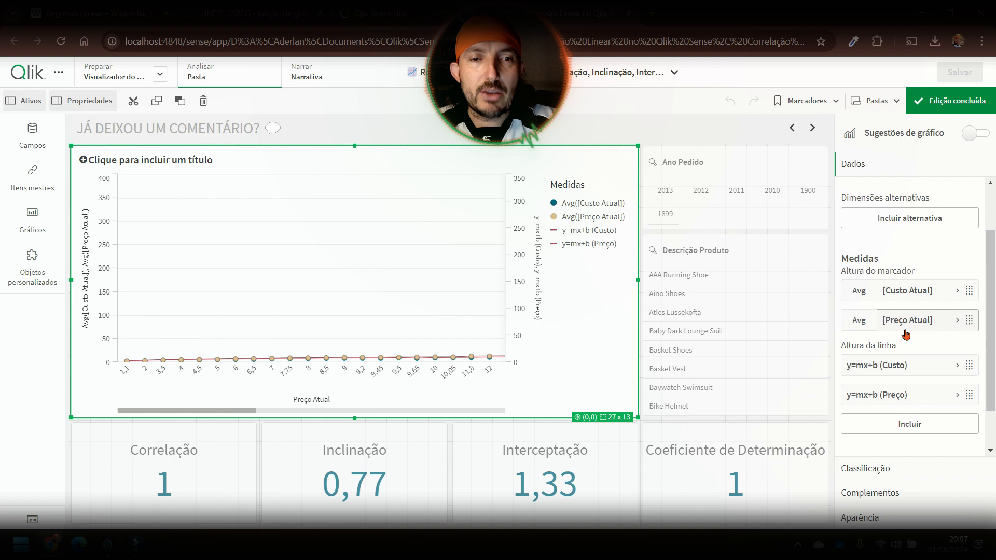
- Open the expression of the y=mx+b (Custo) line measure and examine its LinEst_M slope and average cost terms
left_click(890, 366)
left_click(957, 405)
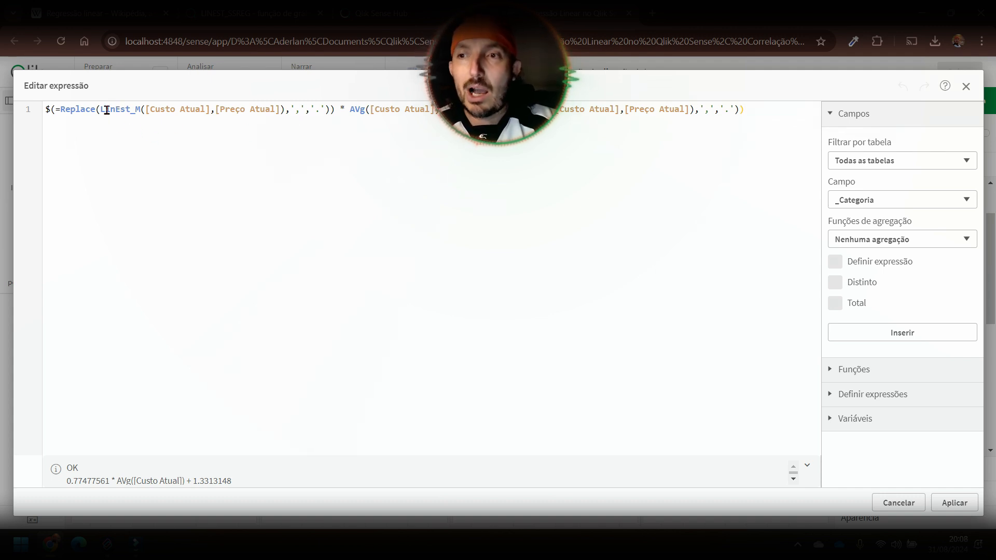
left_click_drag(100, 110, 440, 109)
left_click(383, 110)
left_click(383, 110)
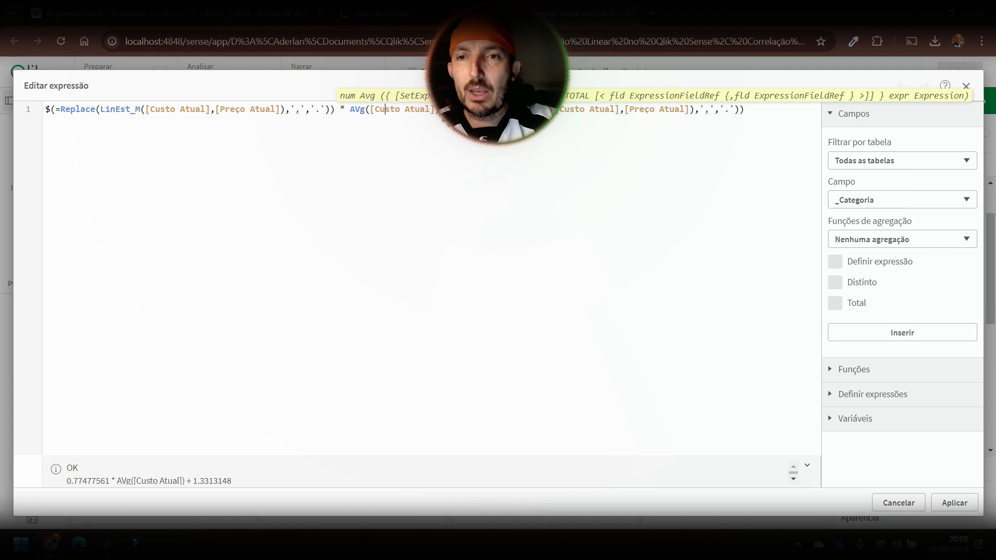
left_click(547, 114)
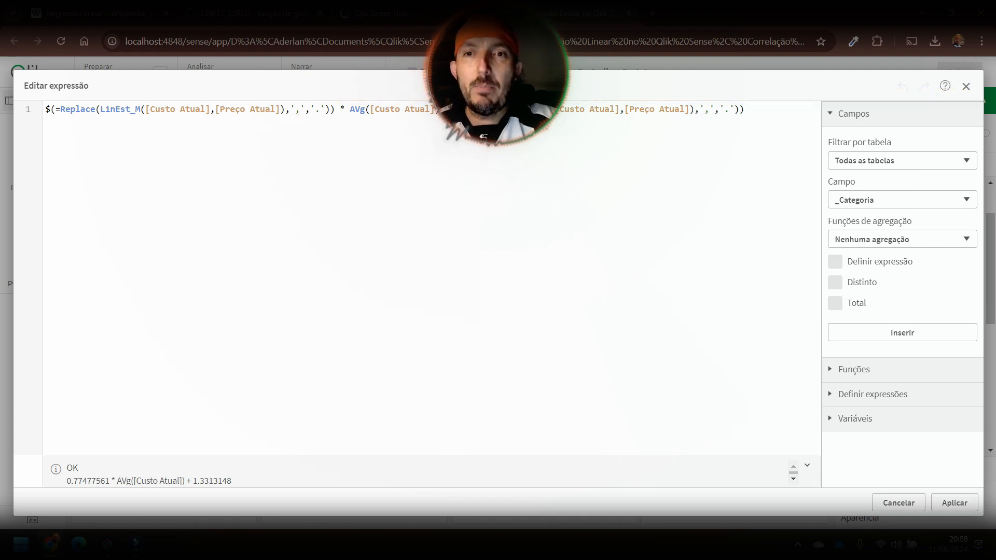
- Examine the dollar-sign expansion and the Replace function around the LinEst functions, and apply the expression as it is
double_click(65, 111)
left_click_drag(46, 110, 55, 110)
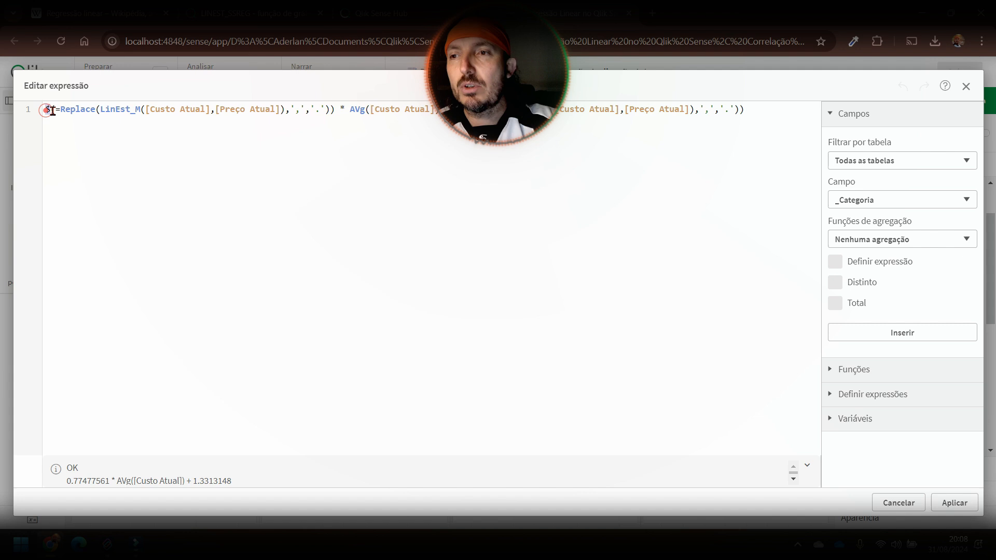
left_click(102, 127)
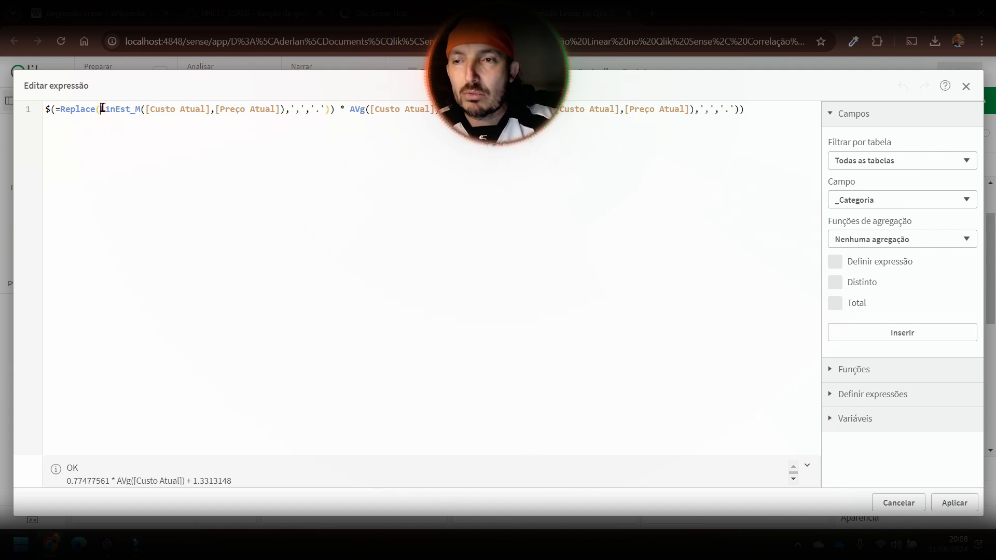
left_click_drag(101, 108, 138, 109)
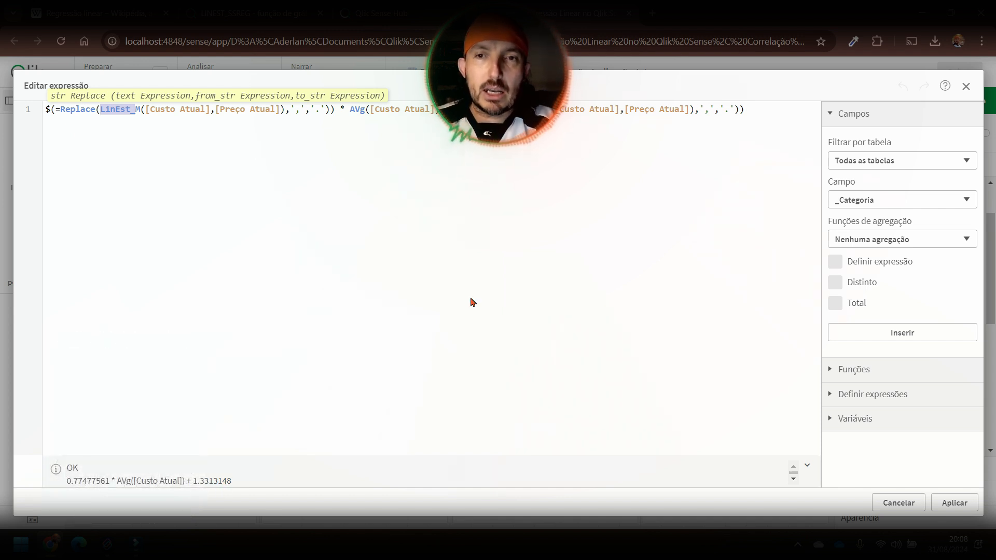
left_click(511, 110)
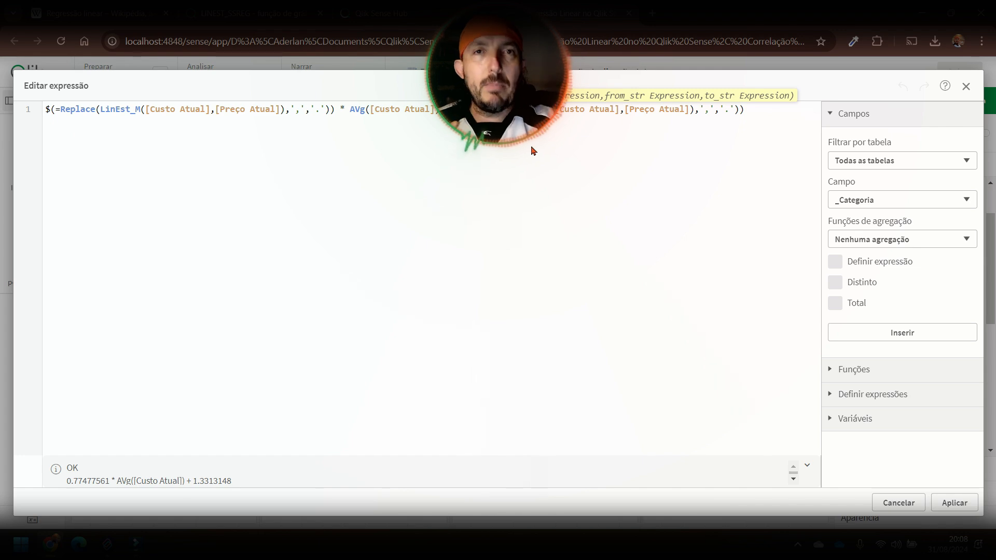
left_click(962, 502)
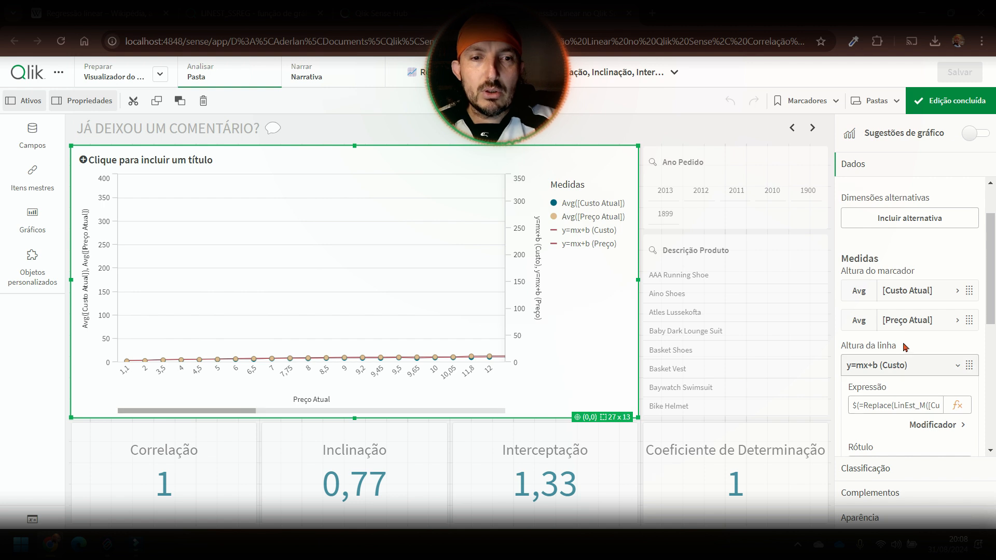
- Look over the y=mx+b (Custo) and y=mx+b (Preço) line measures and finish editing the sheet
left_click(897, 367)
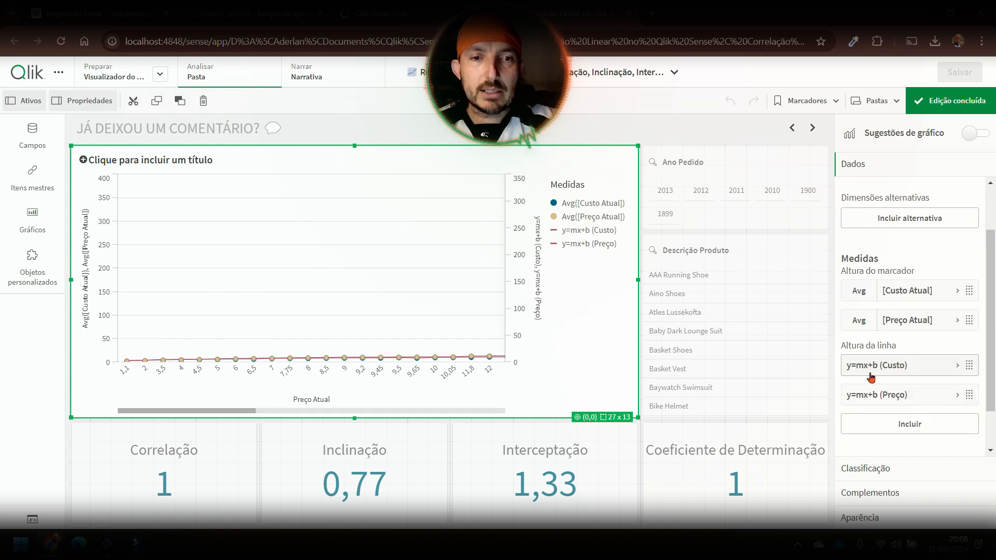
left_click(899, 398)
left_click(892, 396)
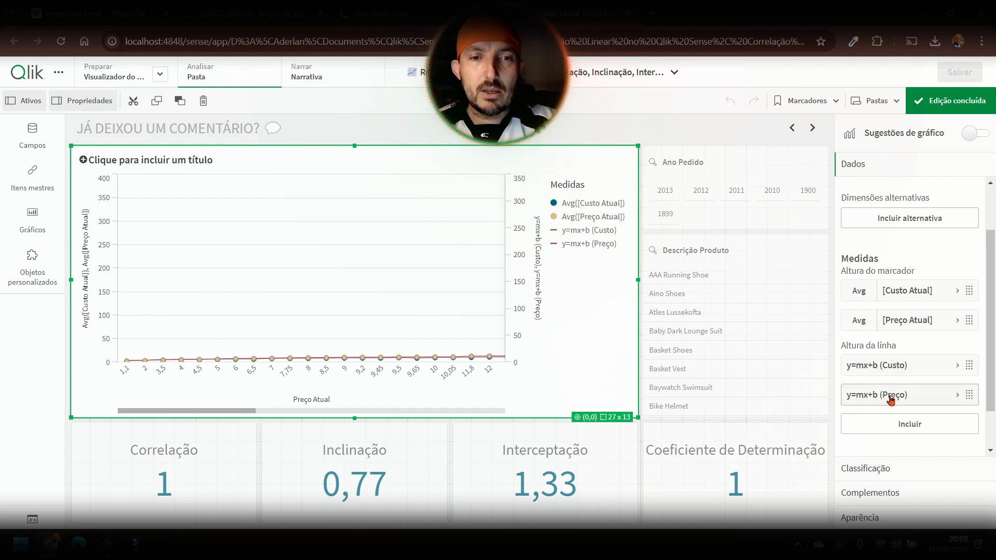
left_click(937, 102)
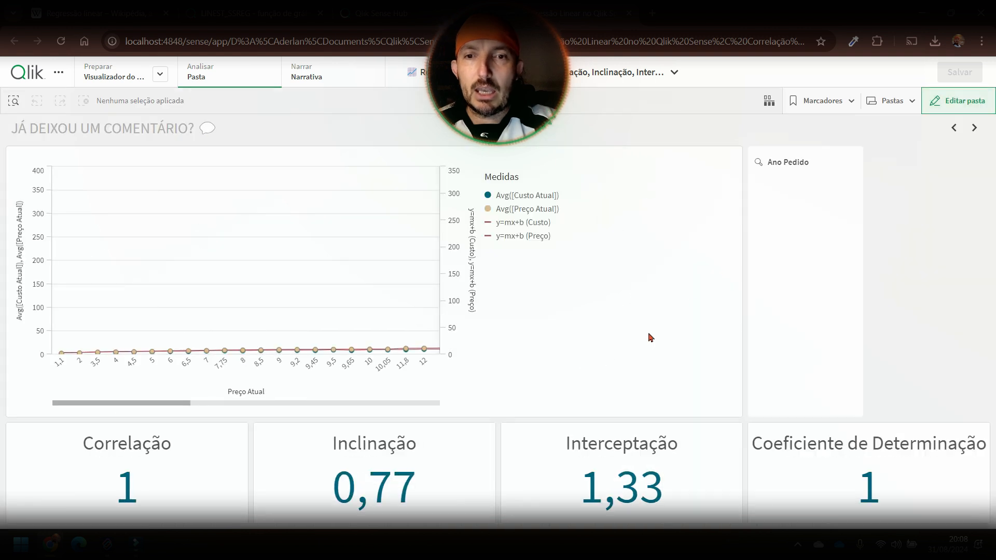
- View the combo chart at the highest Preço Atual values, and filter Ano Pedido by 2013 and by 2010 instead
left_click_drag(308, 415, 591, 413)
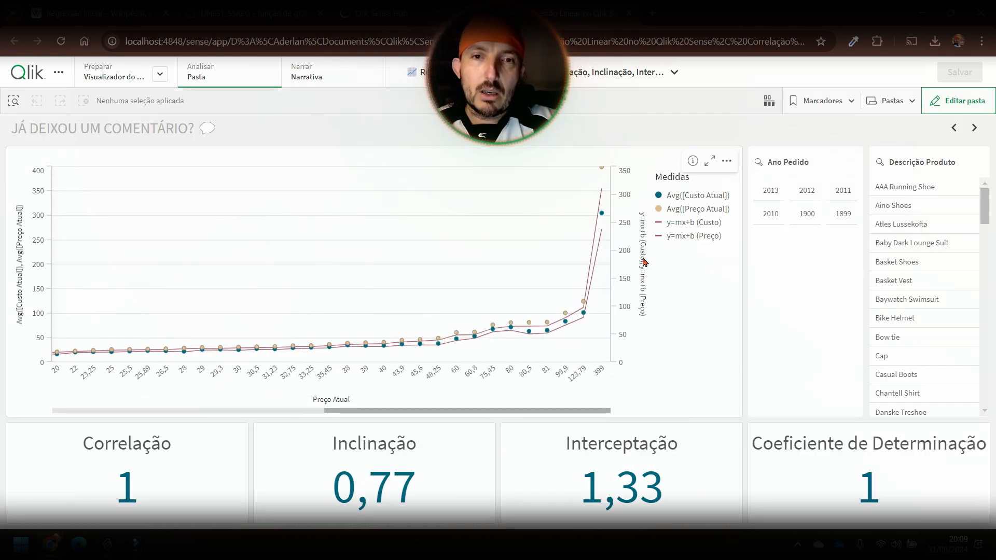
left_click(768, 193)
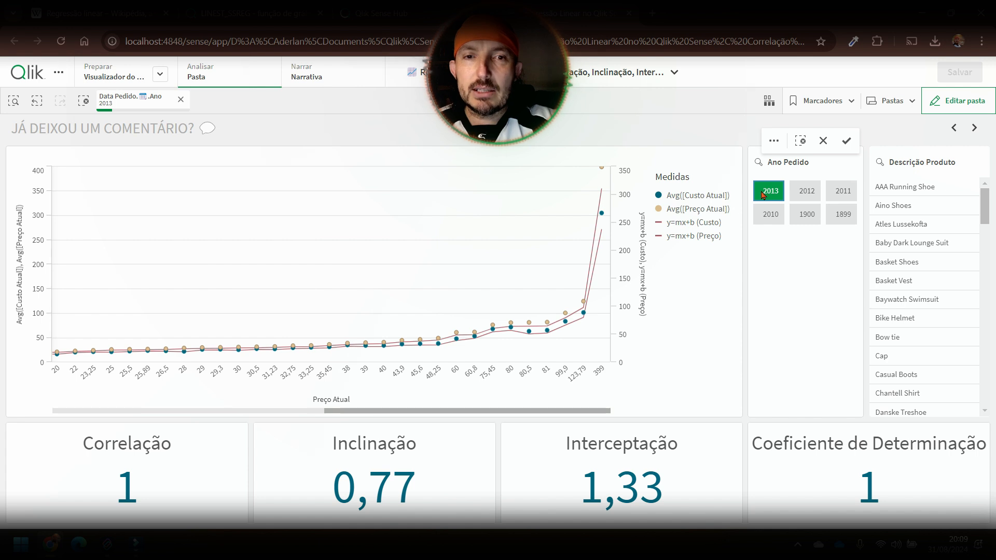
left_click(765, 218)
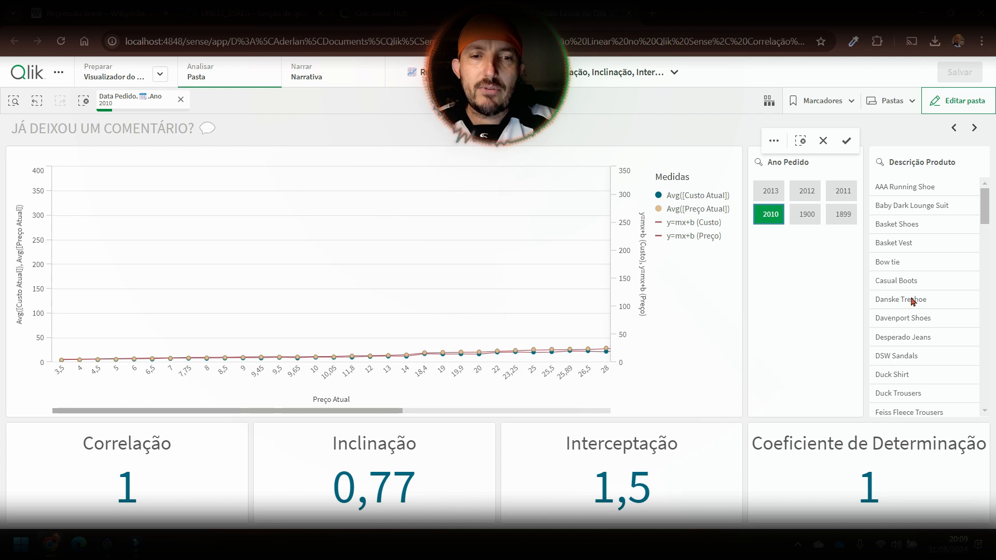
- Put the sheet in edit mode and open the expression of the Inclinação KPI's measure
left_click(958, 100)
left_click(400, 481)
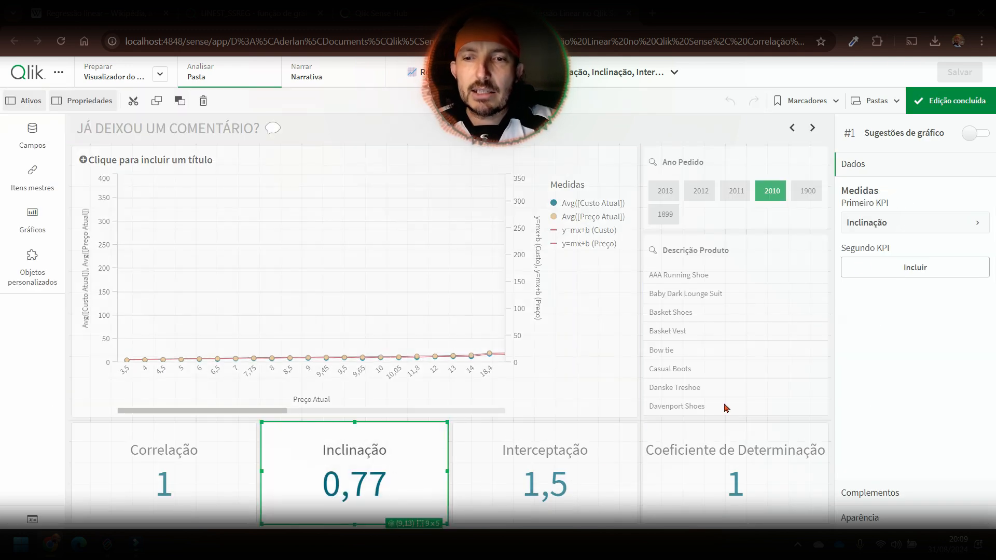
left_click(884, 222)
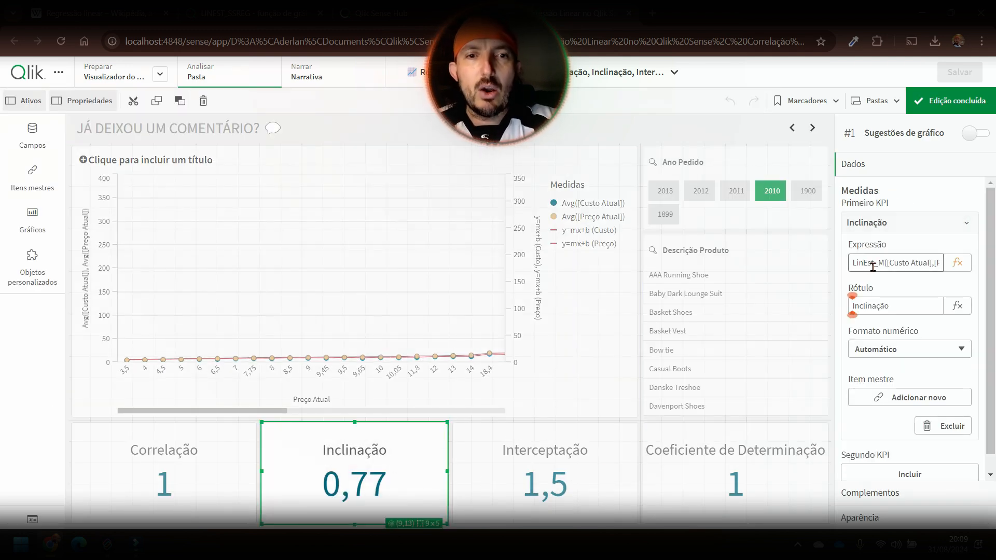
left_click(957, 262)
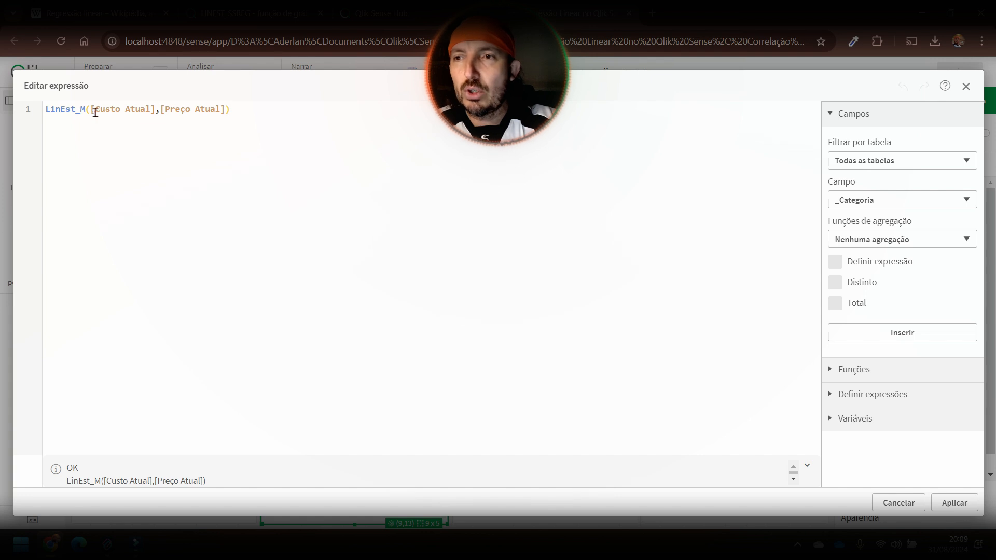
- Examine the LinEst_M function with its Custo Atual and Preço Atual arguments, and cancel the expression editor
left_click_drag(91, 110, 224, 110)
left_click(162, 110)
double_click(102, 110)
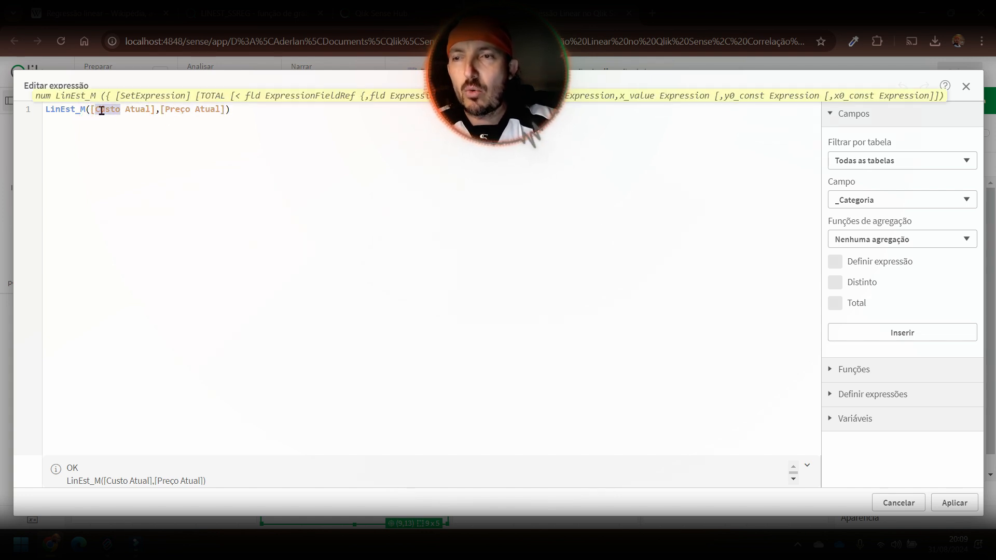
double_click(178, 109)
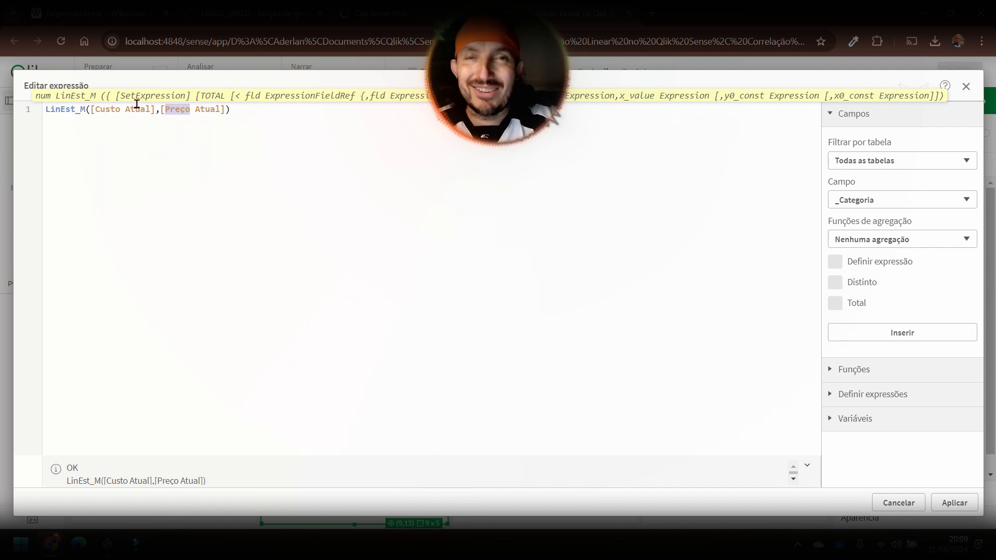
left_click(66, 109)
double_click(67, 109)
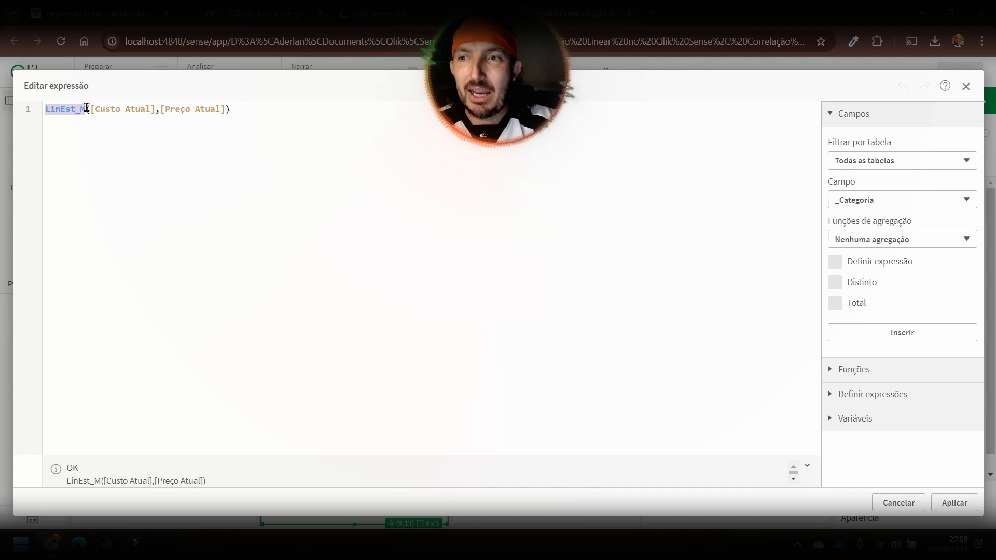
left_click(905, 503)
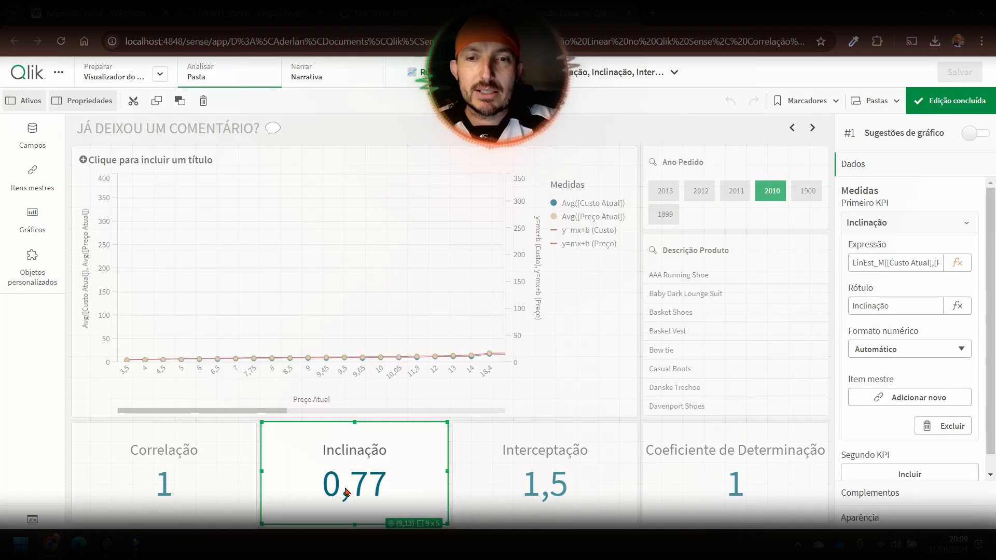
- Open the Interceptação KPI's measure expression, examine the LinEst_B function with its Custo Atual and Preço Atual arguments, and cancel the editor
left_click(547, 498)
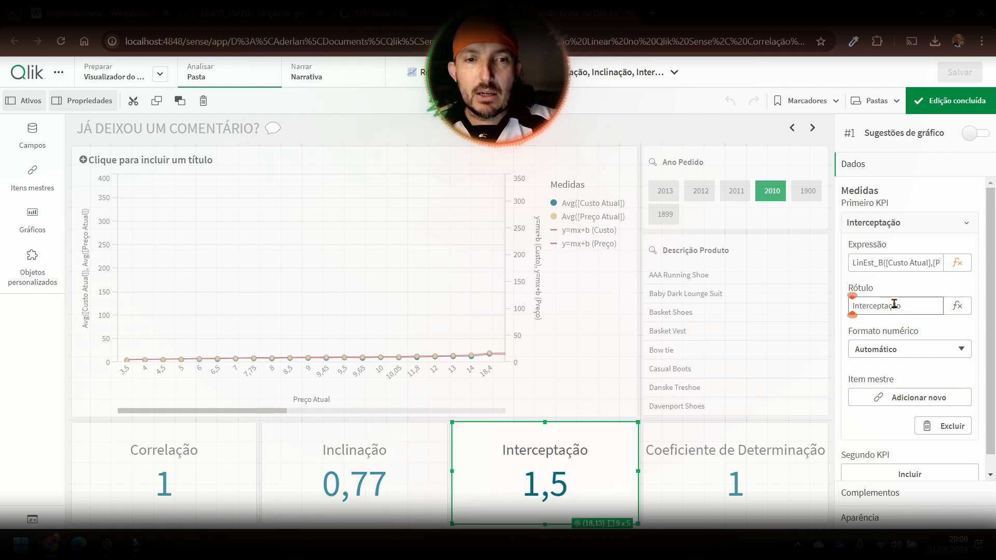
left_click(957, 263)
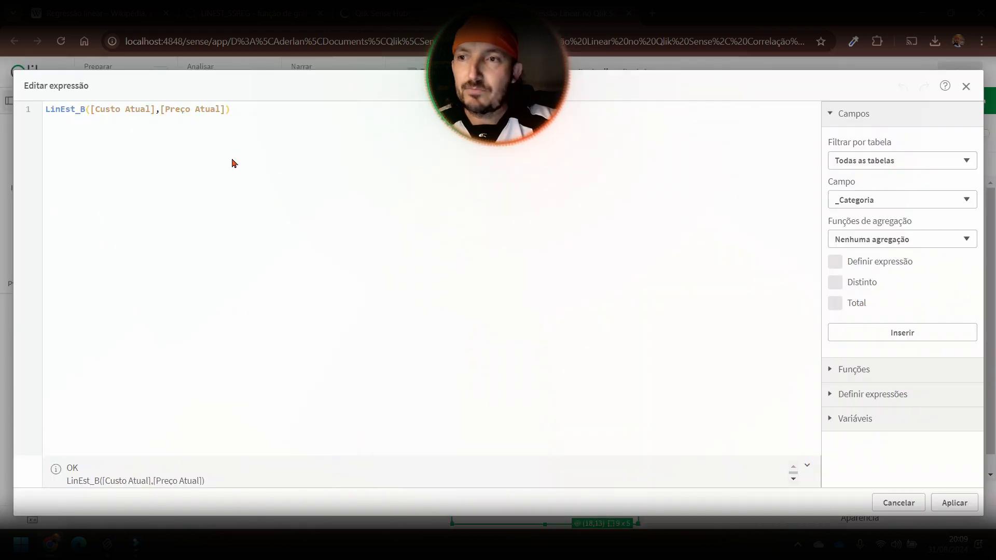
left_click(79, 111)
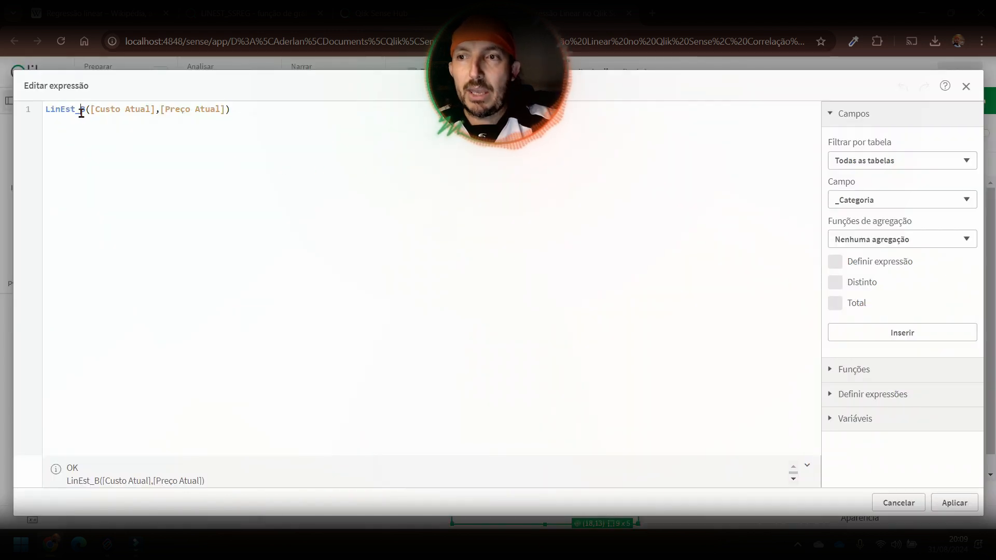
left_click(905, 501)
- Examine the LinEst_R2 function in the Coeficiente de Determinação KPI's measure expression, cancel the editor and finish editing the sheet
left_click(739, 477)
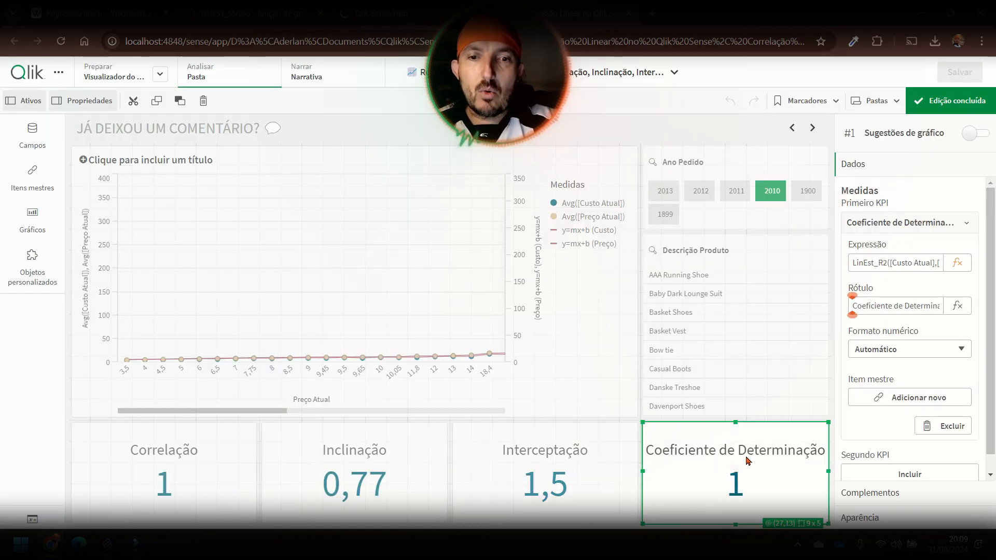
left_click(954, 261)
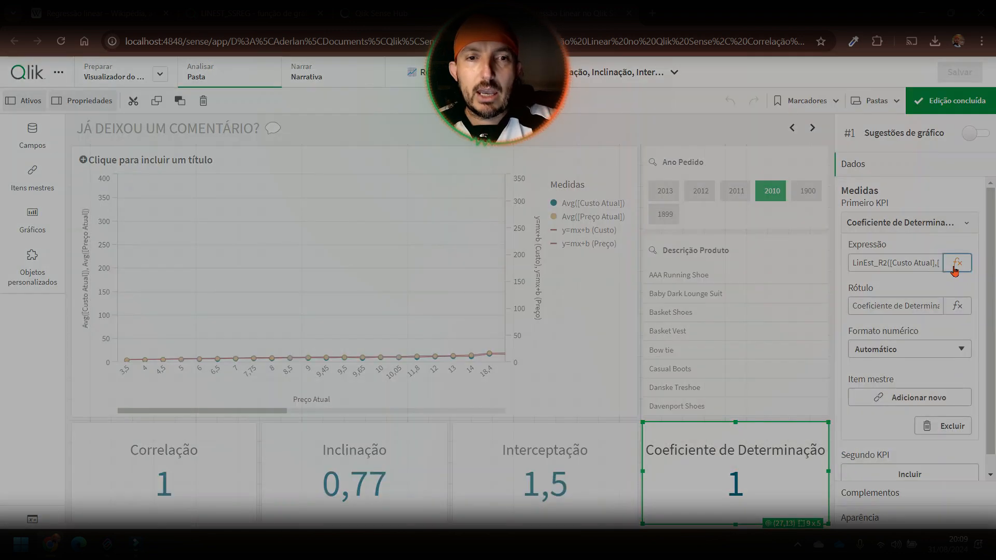
left_click(82, 111)
double_click(83, 110)
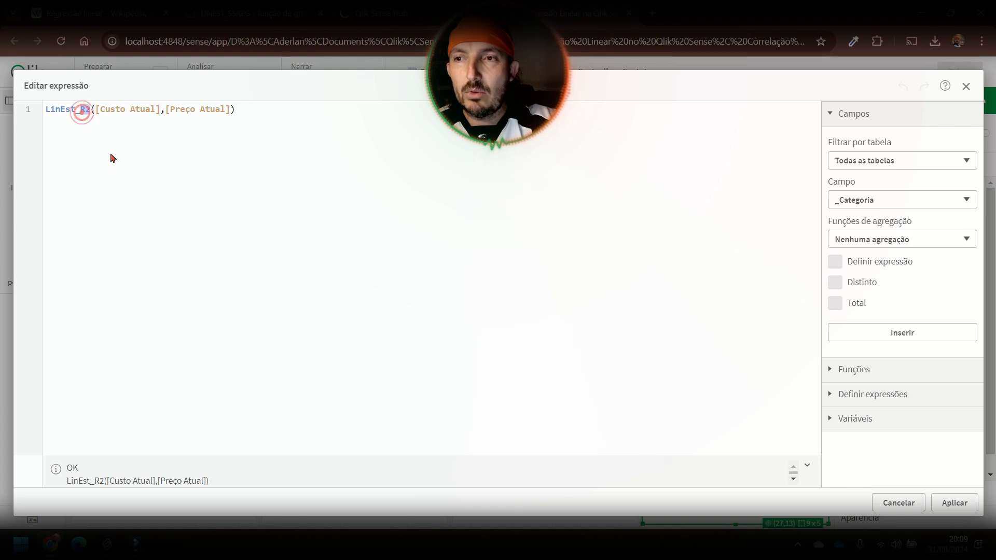
left_click(898, 502)
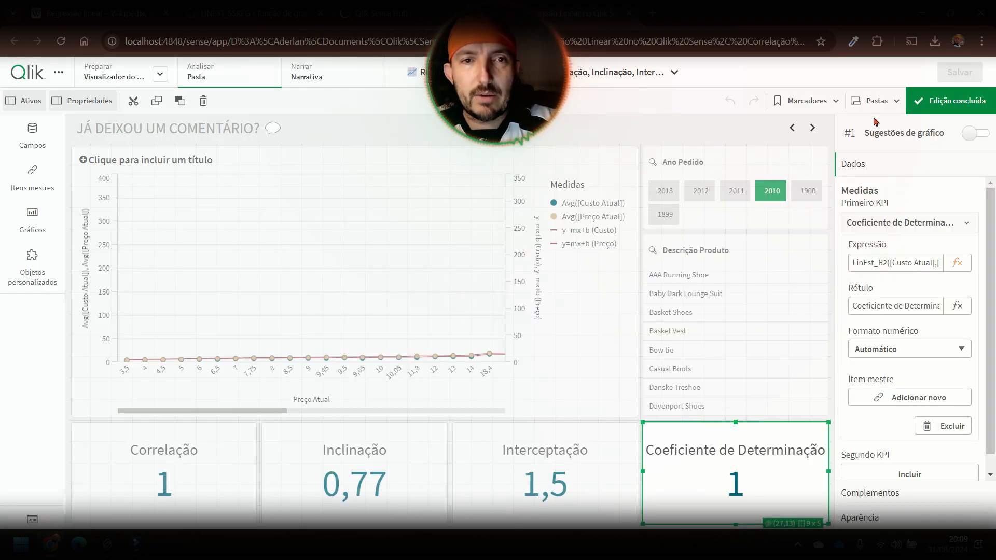
left_click(918, 100)
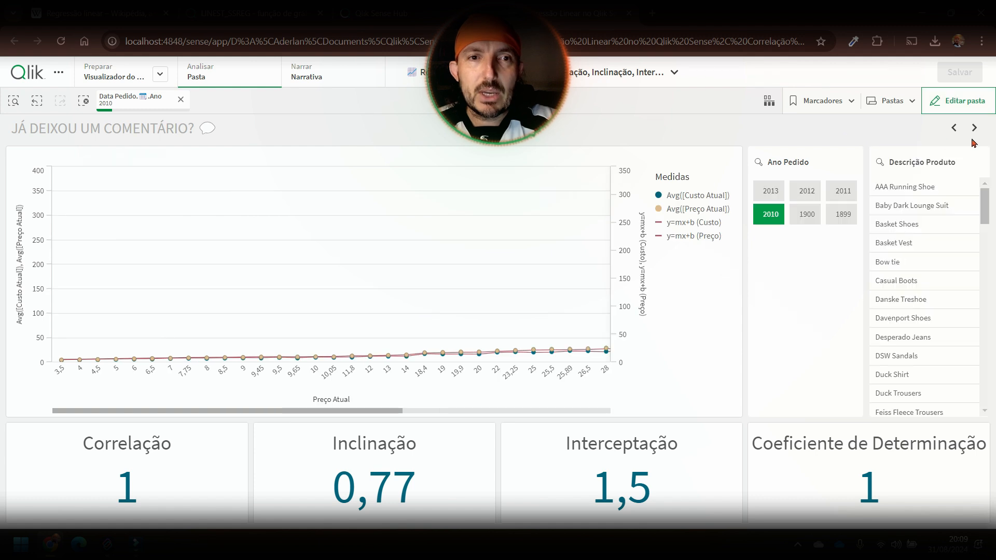
- On the next sheet, clear all selections and plot Sum([Valor Frete]) on the scatter chart's vertical axis
left_click(974, 128)
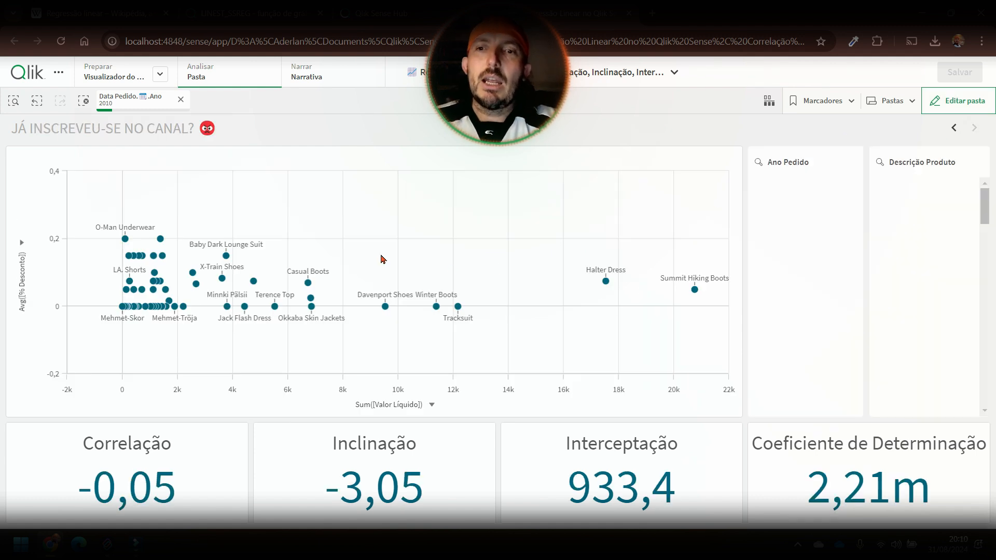
left_click(84, 100)
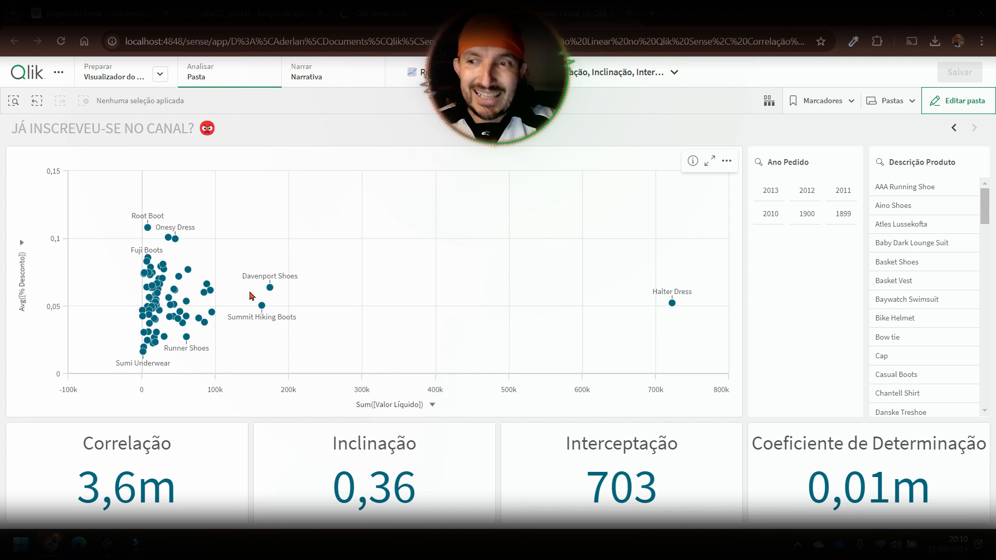
left_click(22, 280)
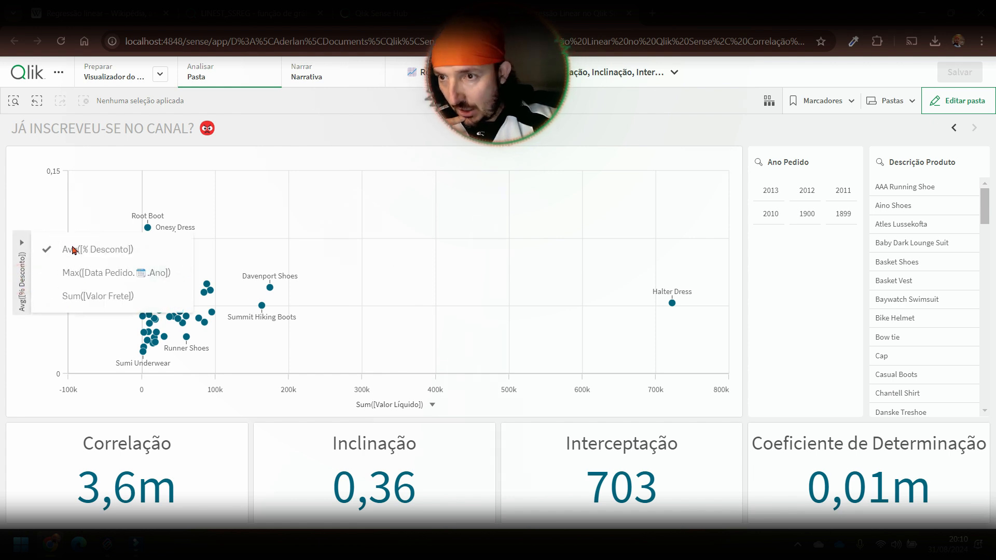
left_click(67, 299)
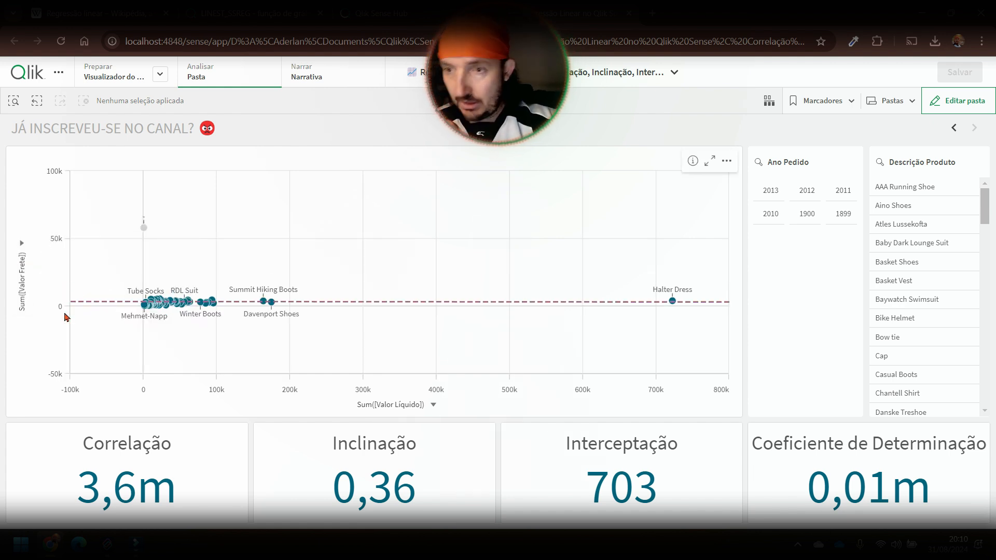
left_click(20, 282)
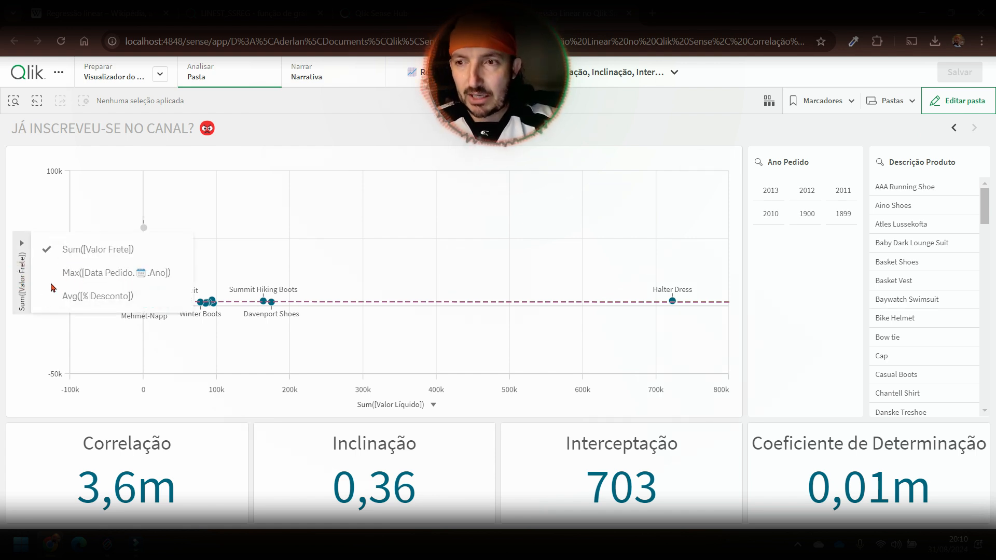
left_click(22, 285)
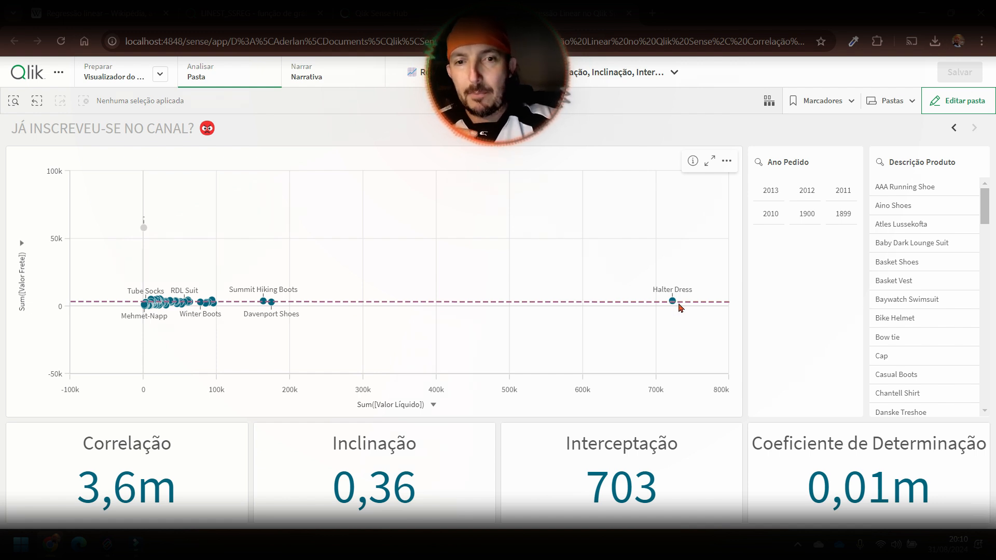
mouse_move(678, 306)
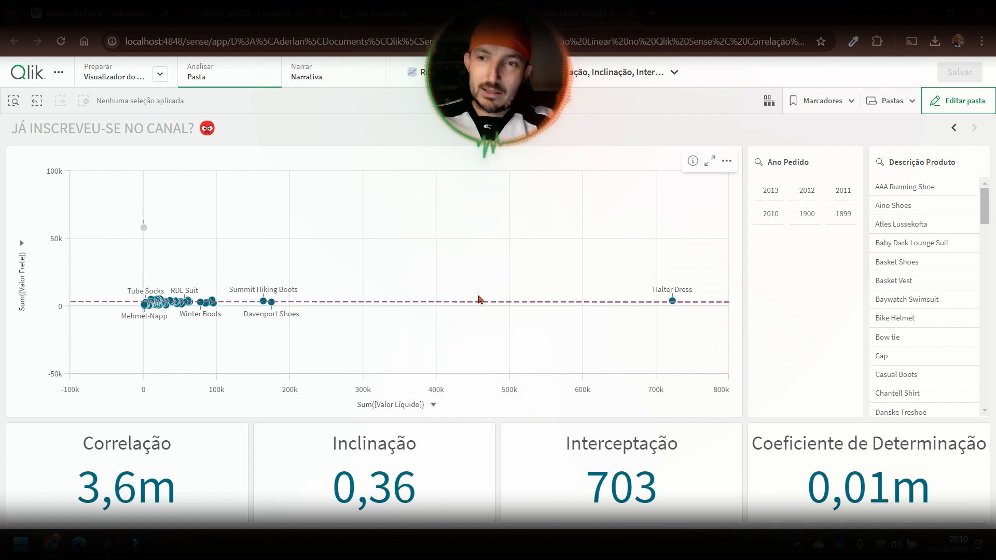
- Filter Ano Pedido by 1899 and by 1900 instead, inspecting the chart's point details for each year
left_click(838, 221)
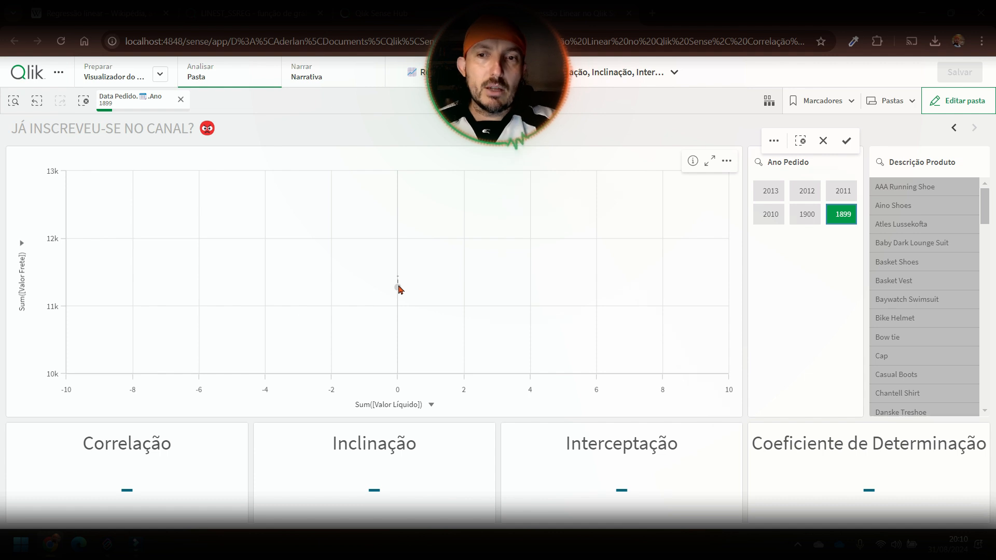
mouse_move(399, 289)
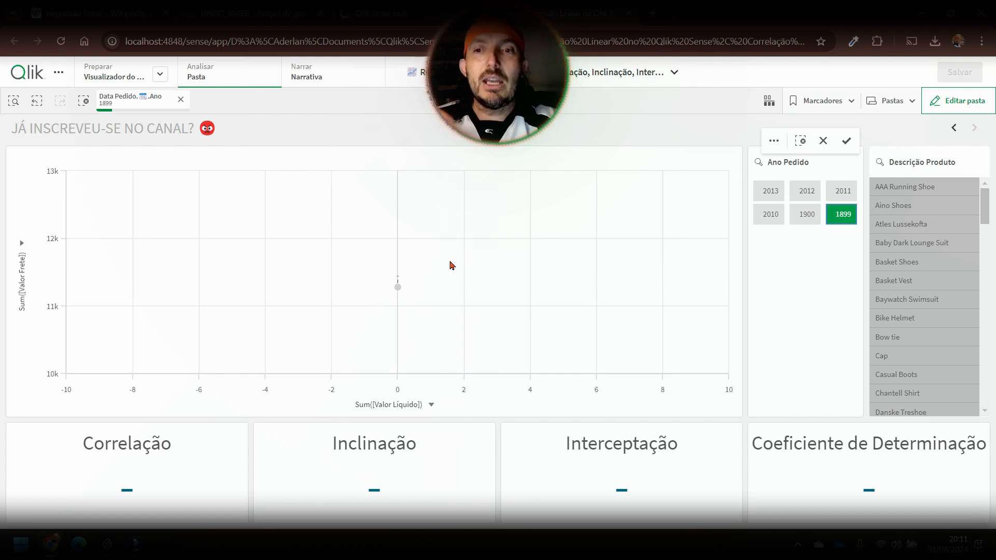
left_click(806, 222)
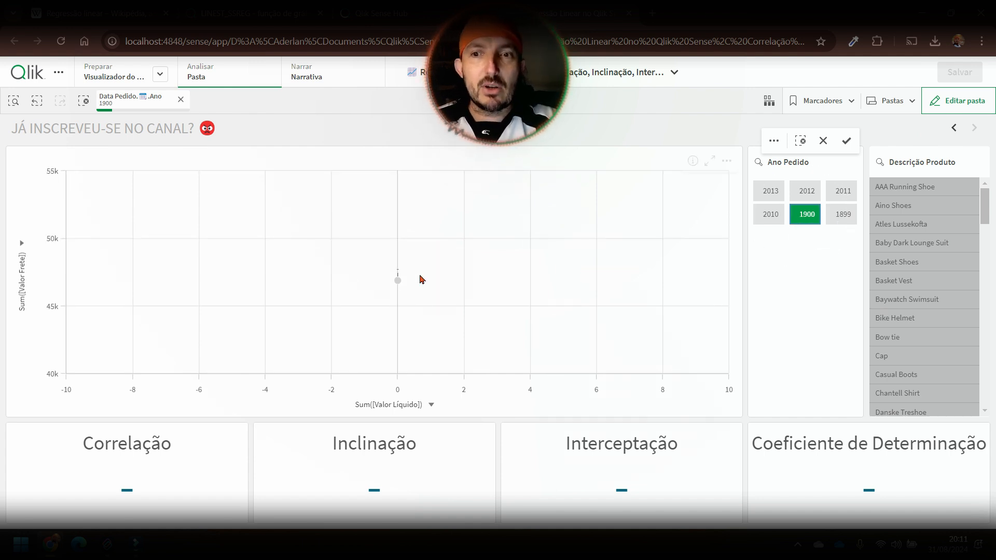
mouse_move(397, 282)
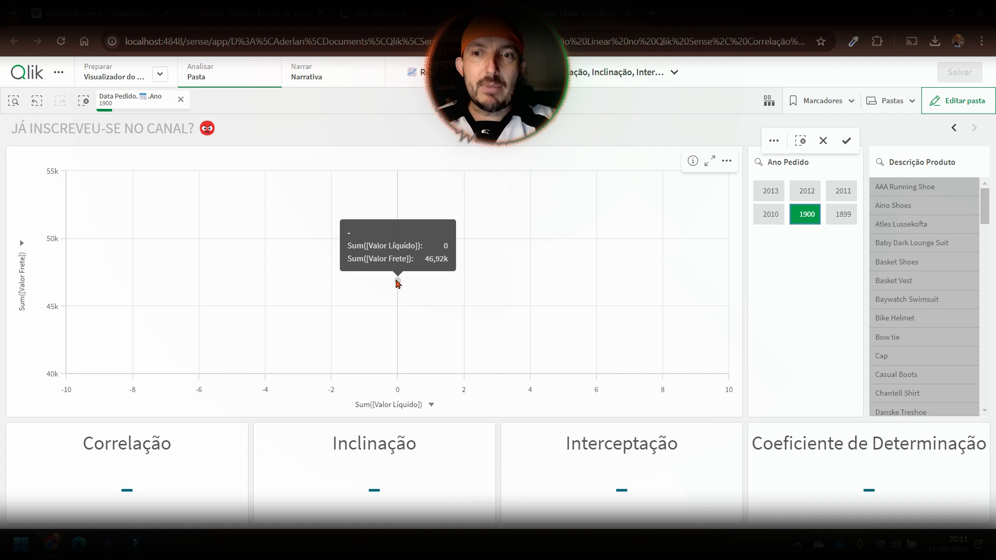
- Compare the scatter chart's regression lines with Ano Pedido filtered in turn by 2010, 2011, 2012 and 2013, ending on 2013
left_click(770, 215)
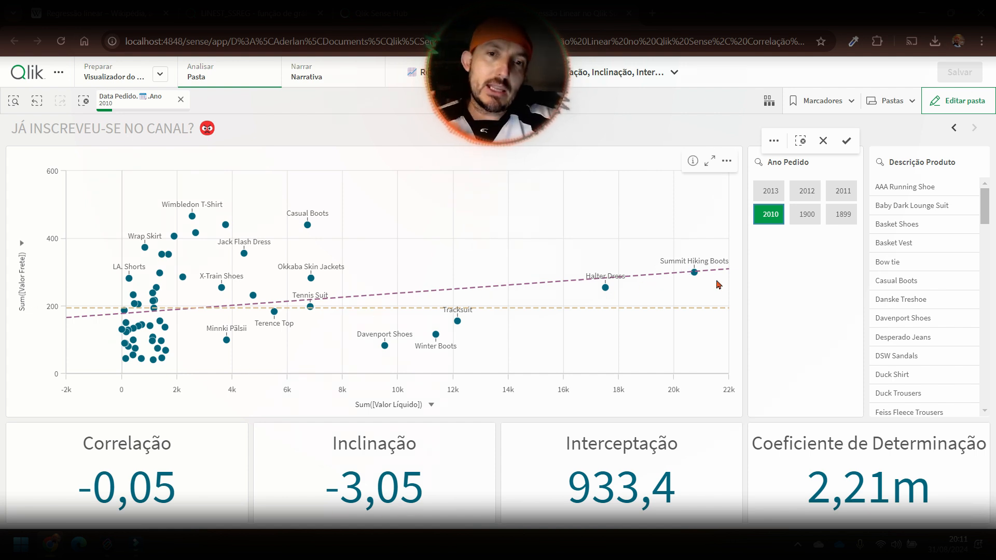
mouse_move(484, 288)
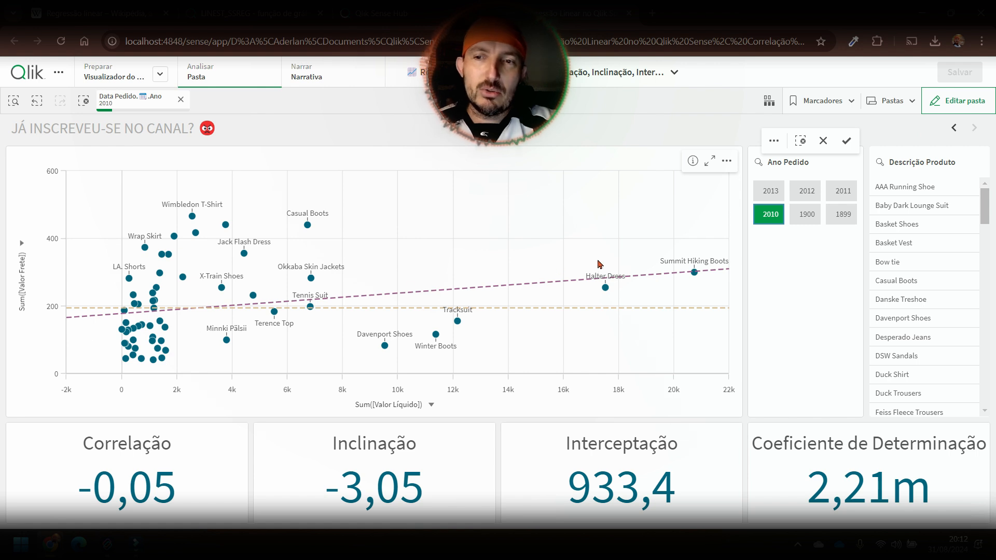
left_click(834, 198)
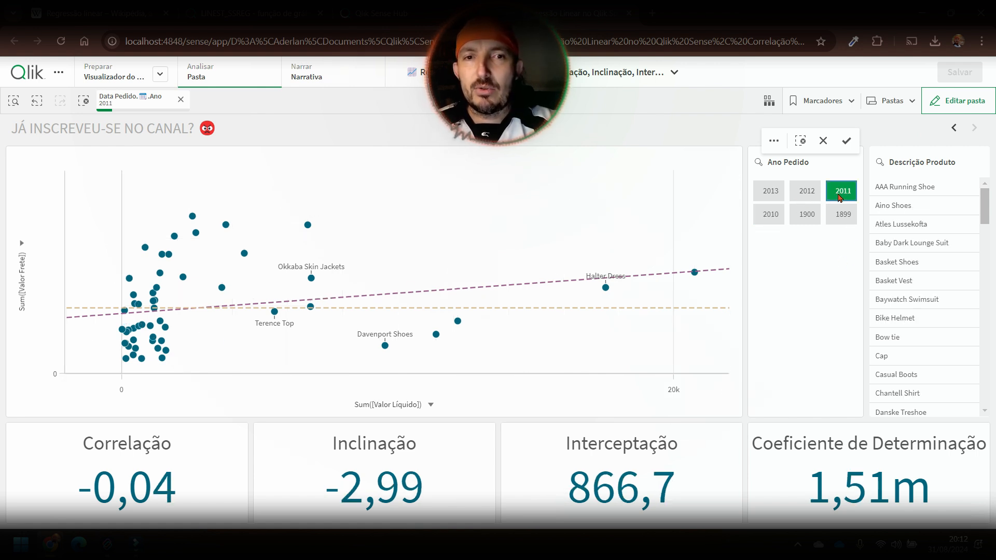
left_click(813, 197)
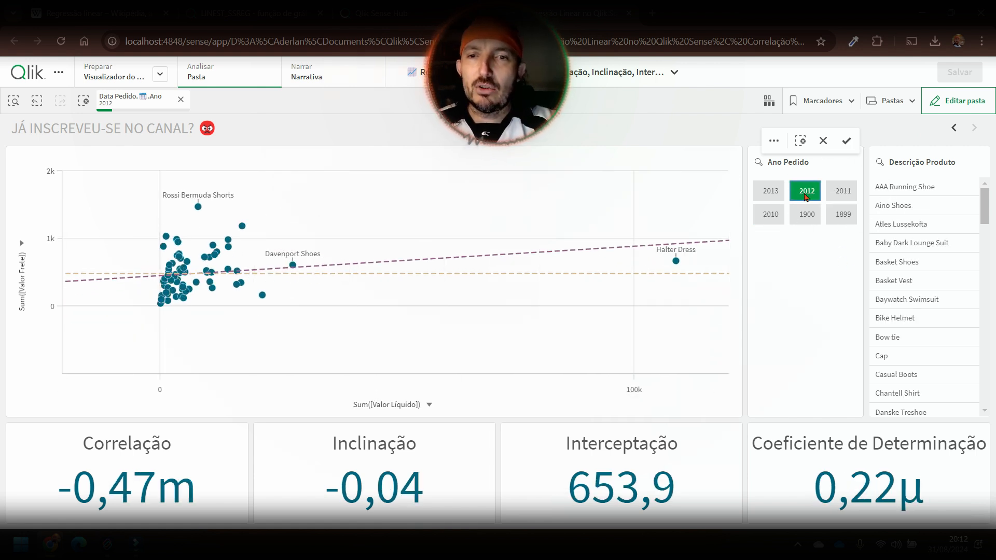
left_click(772, 195)
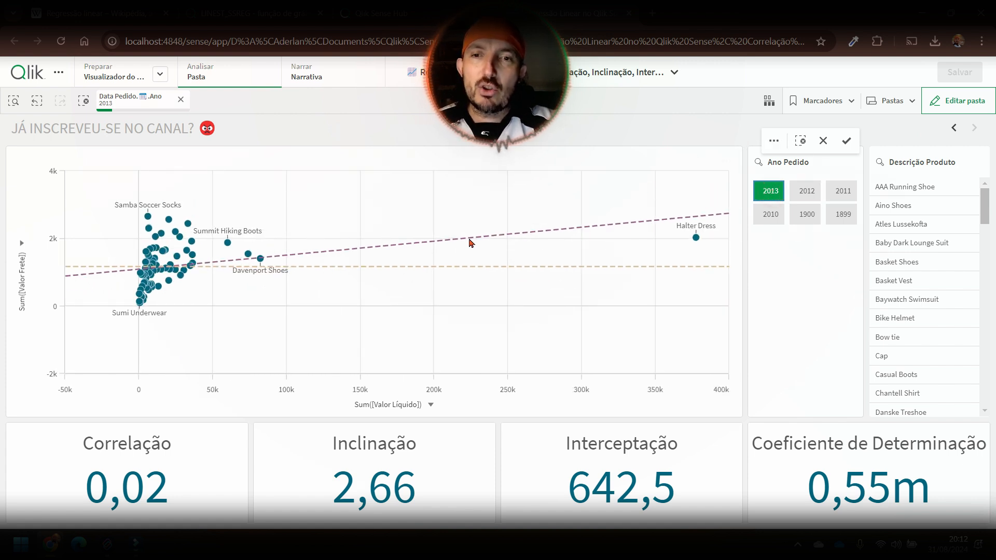
left_click(806, 191)
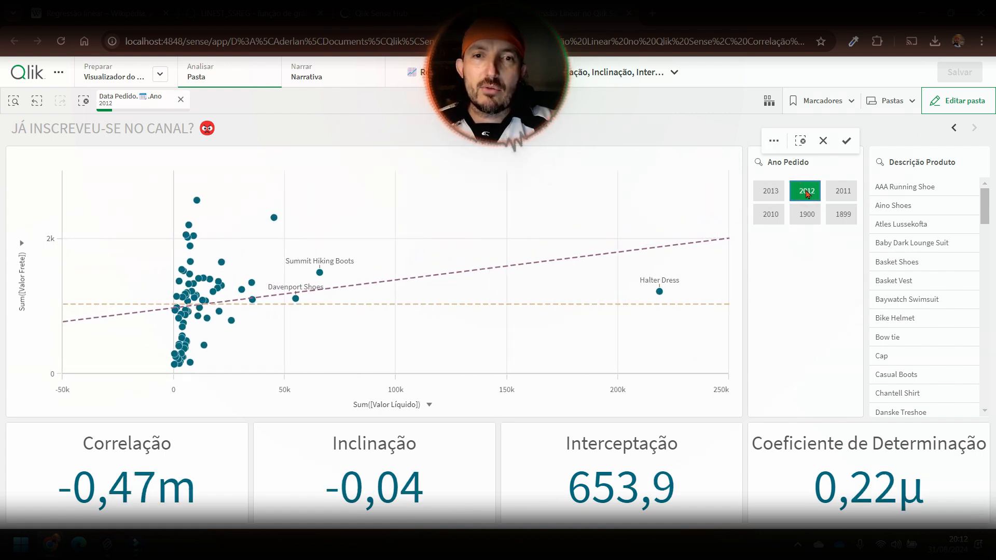
left_click(770, 191)
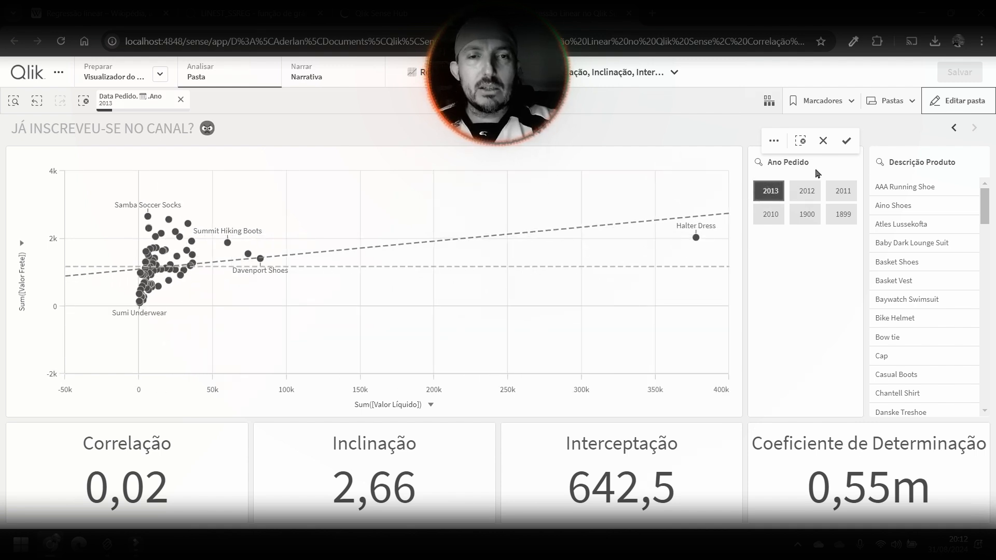
- Search the app's dimensions and fields for "mÊS", look through the Data Pedido Mês Ano values, and return to the sheet
left_click(769, 100)
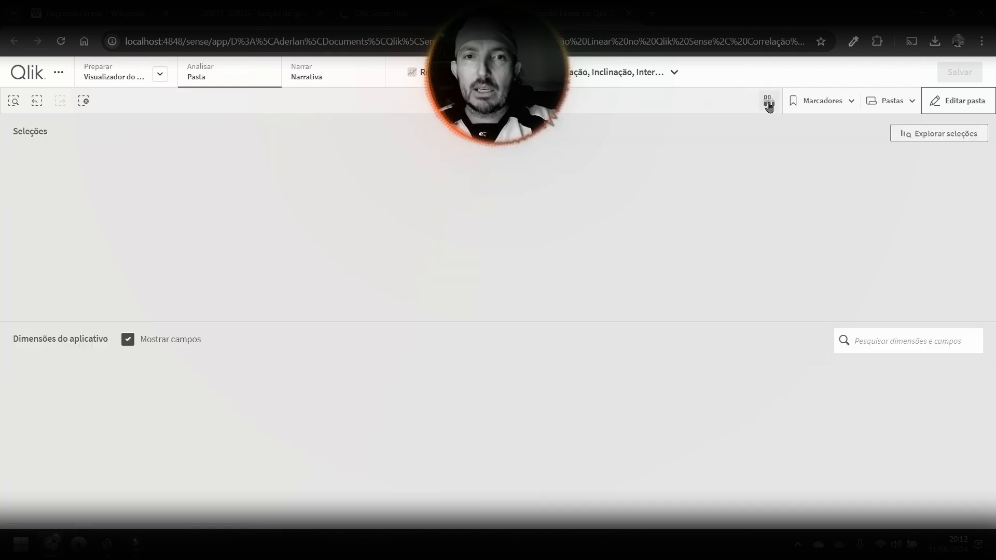
left_click(884, 341)
type("m")
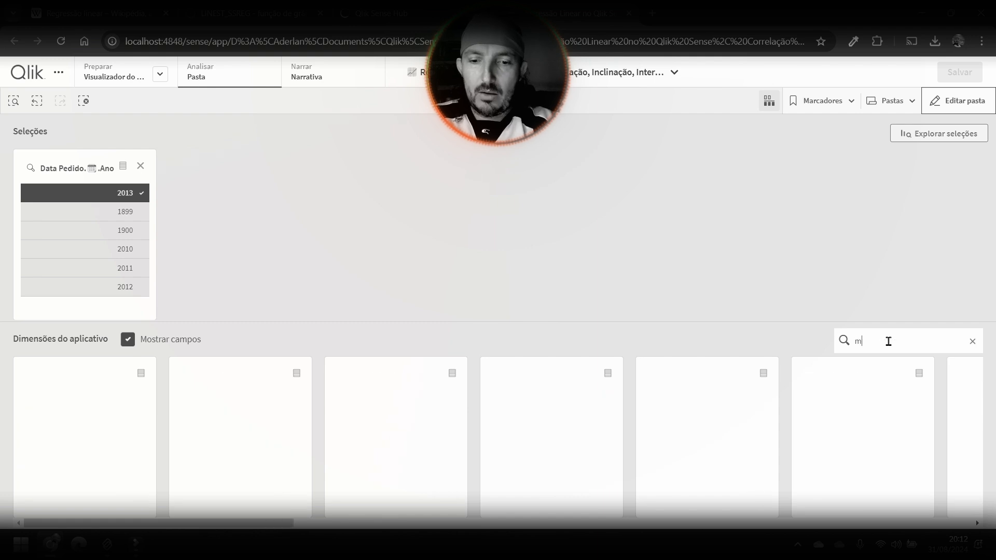
type("ÊS")
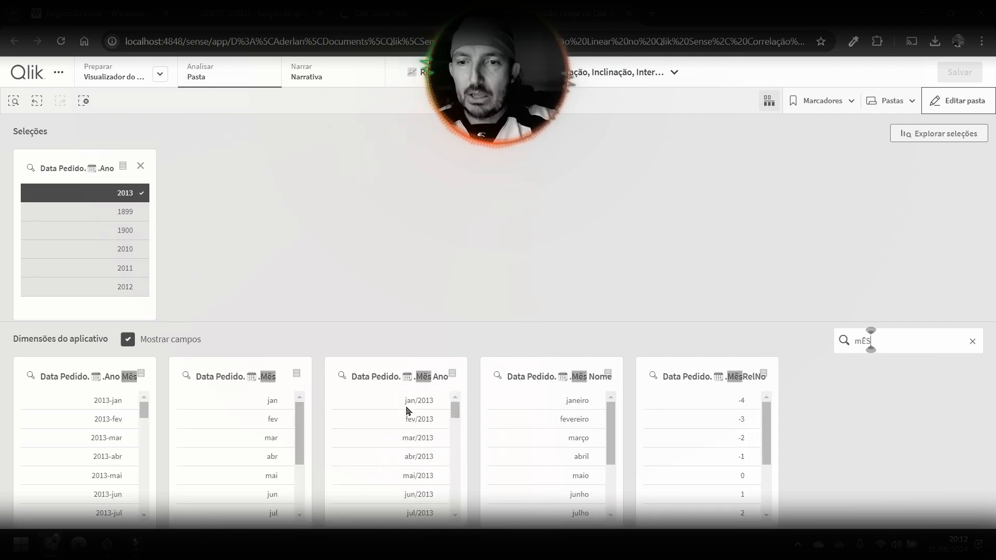
left_click_drag(454, 413, 457, 435)
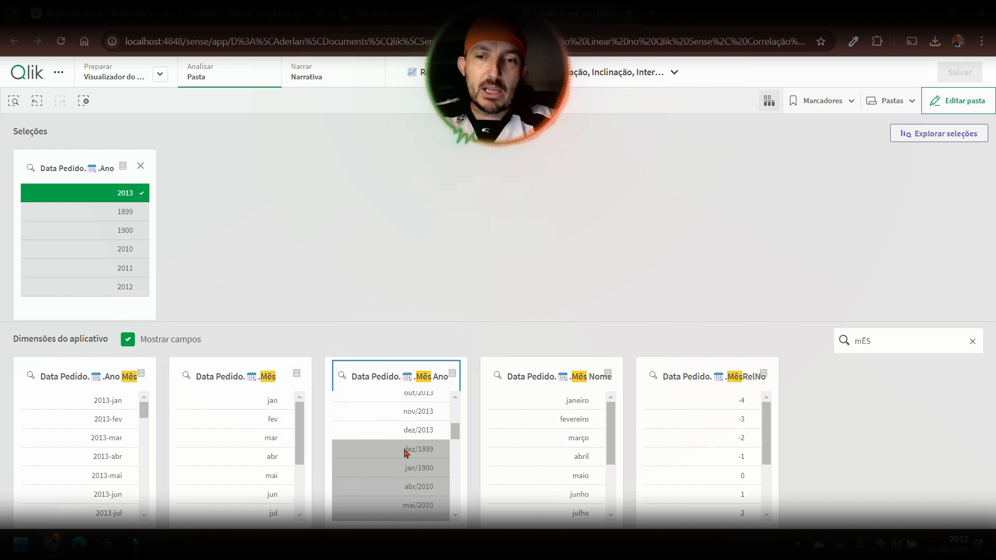
left_click(769, 100)
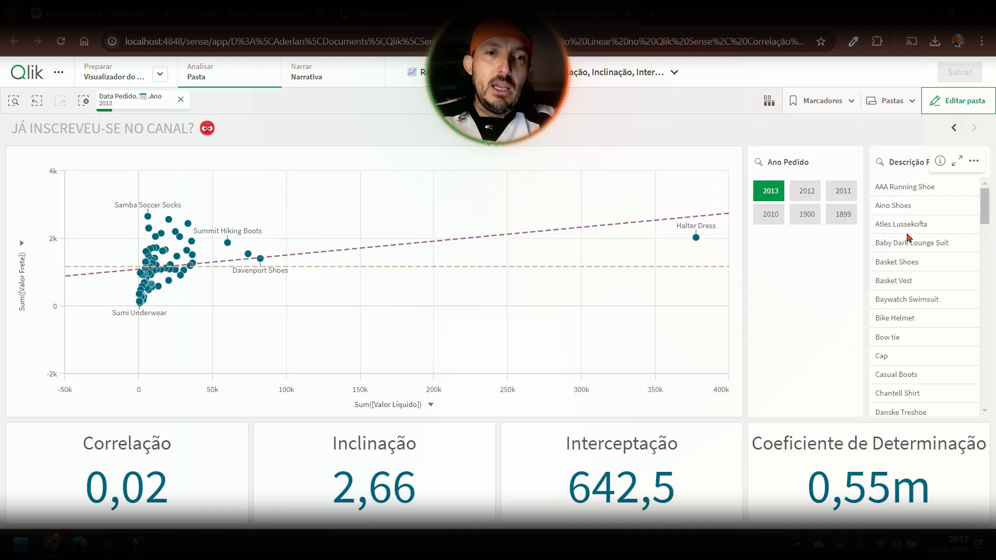
- Try filtering by Basket Vest, clear all selections, and select Atles Lussekofta, Basket Shoes and Cap instead, toggling Bike Helmet on and off
left_click(901, 285)
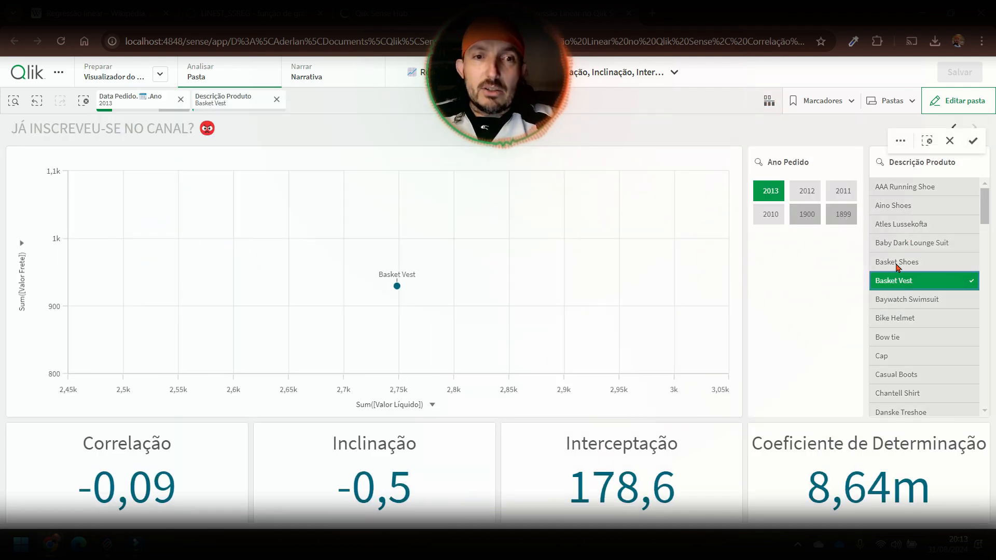
left_click(83, 100)
left_click(900, 231)
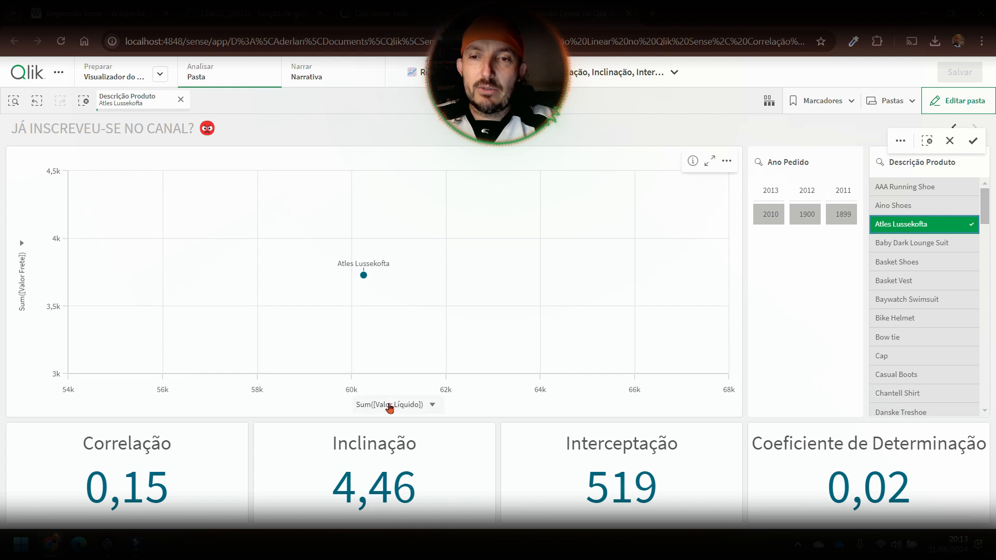
left_click(918, 265)
left_click(911, 357)
left_click(907, 319)
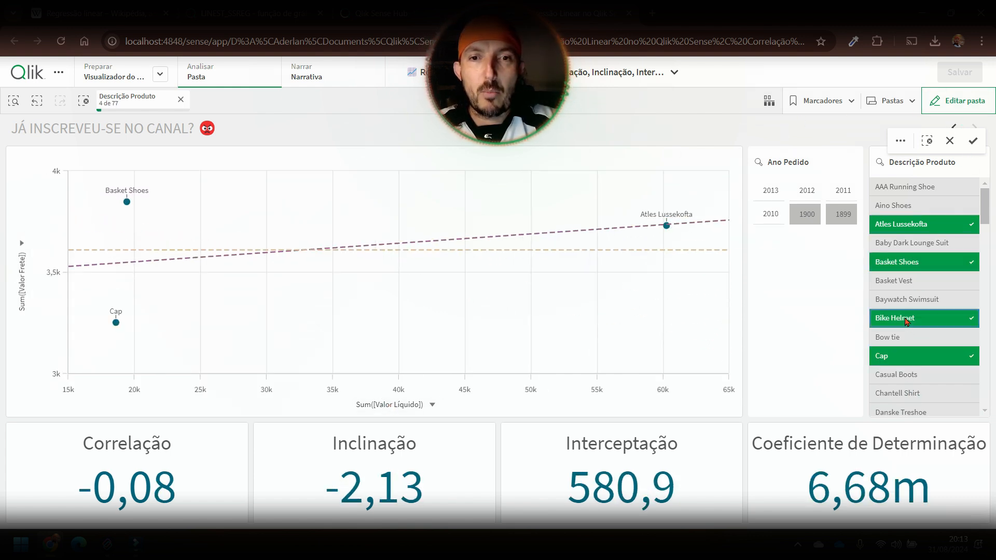
left_click(907, 319)
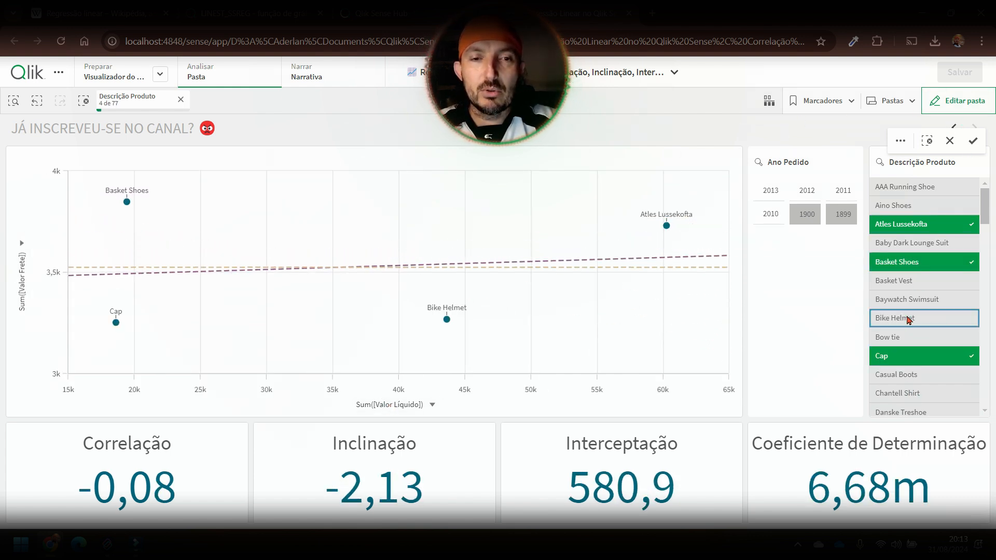
- Toggle Cap off and on in the Descrição Produto filter, replace it with Bike Helmet, Casual Boots and Chantell Shirt, and confirm the selection
left_click(892, 353)
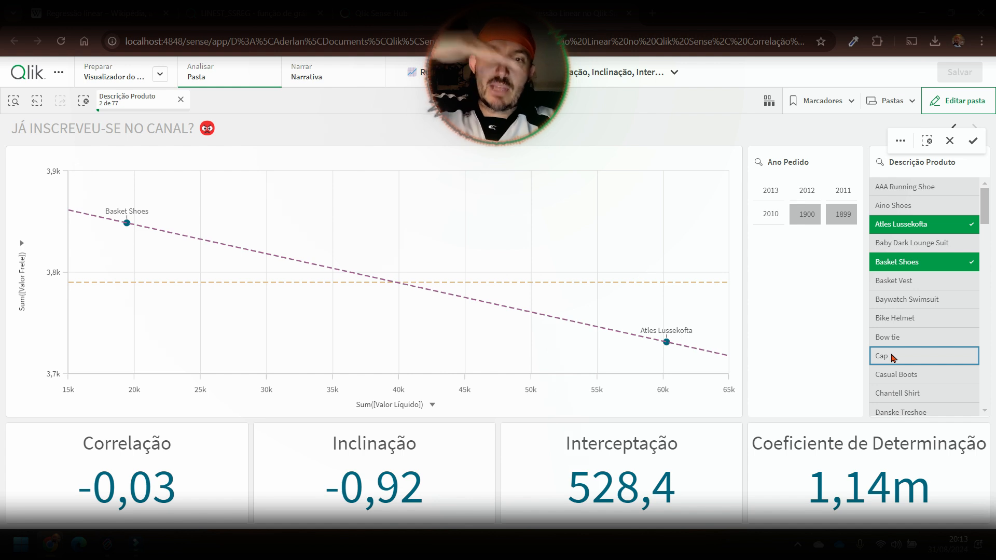
left_click(894, 357)
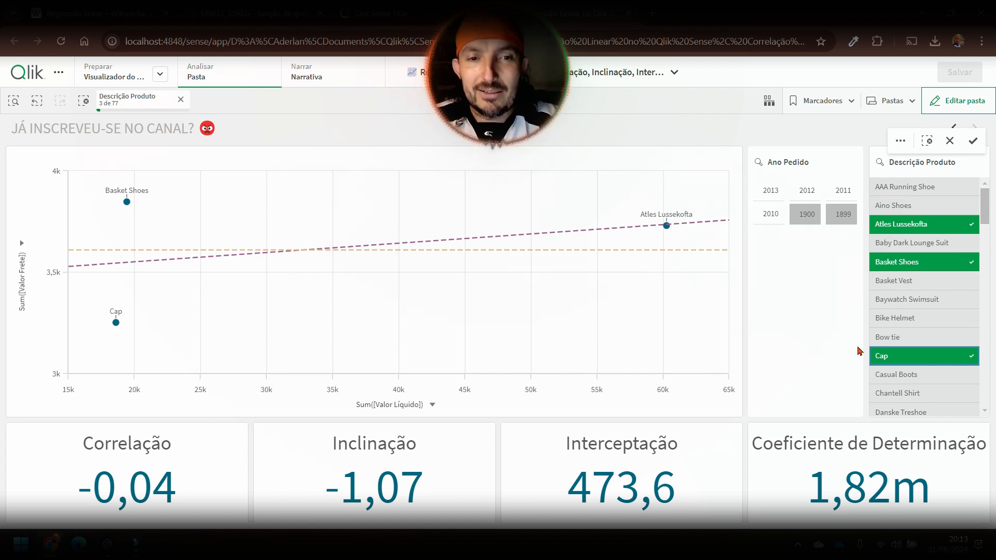
left_click(898, 323)
left_click(903, 358)
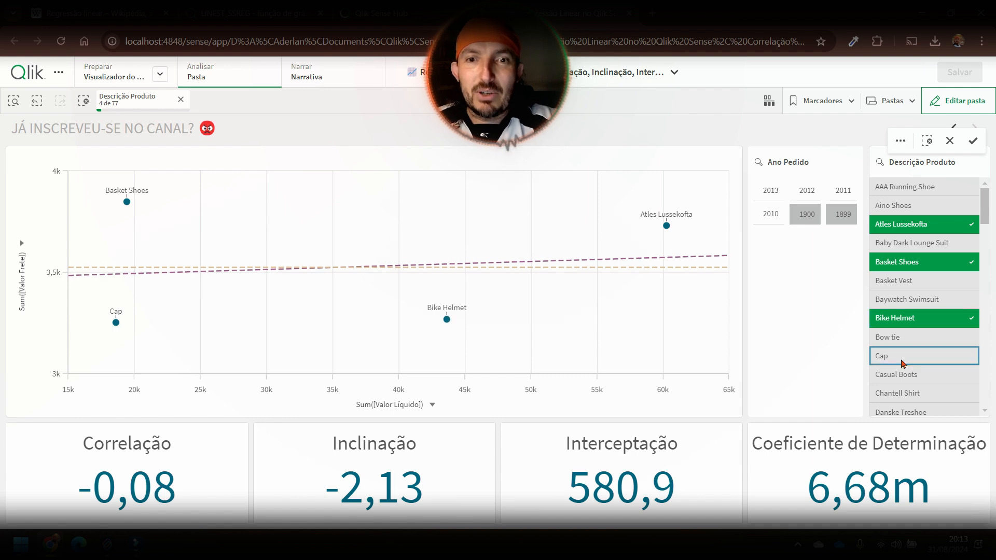
left_click(906, 376)
left_click(905, 395)
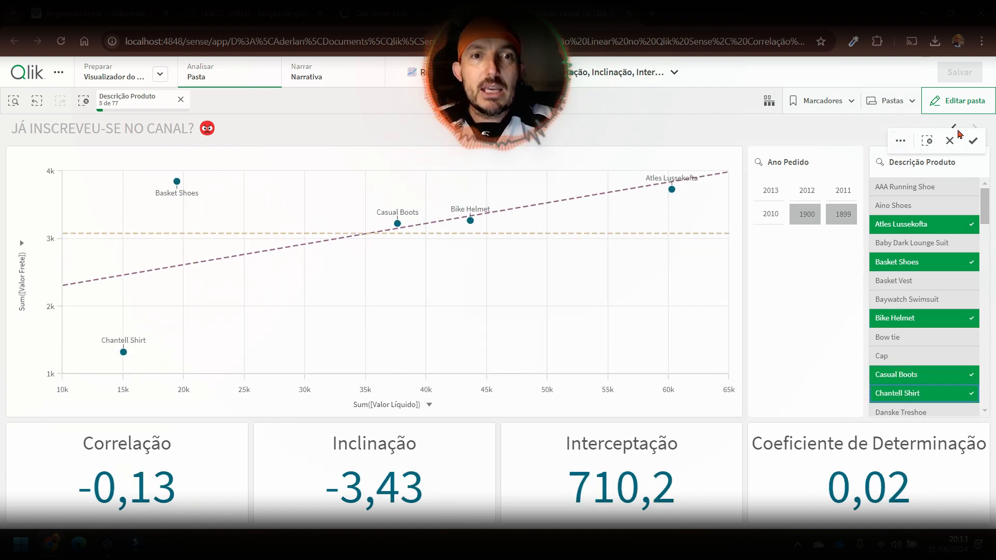
left_click(806, 137)
- Go back through the sheets, viewing the Custo and Preço regression chart, to the Regressão Linear sheet with the LinEst KPIs
left_click(952, 130)
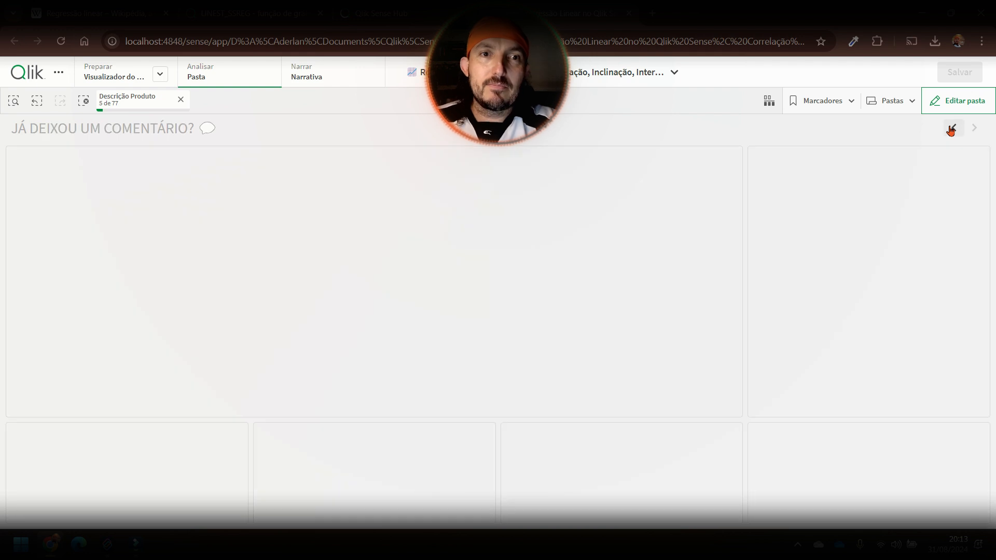
left_click(953, 130)
left_click(974, 129)
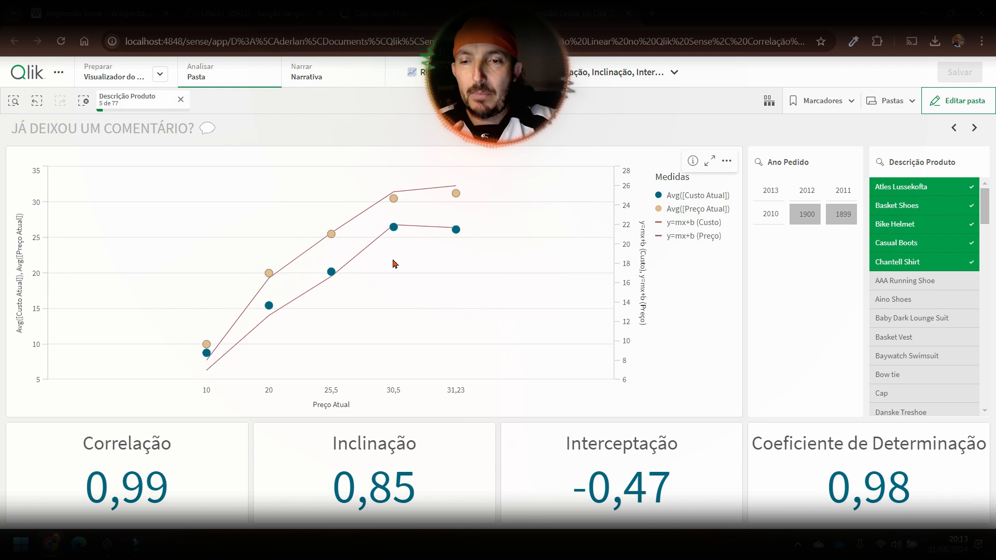
left_click(954, 128)
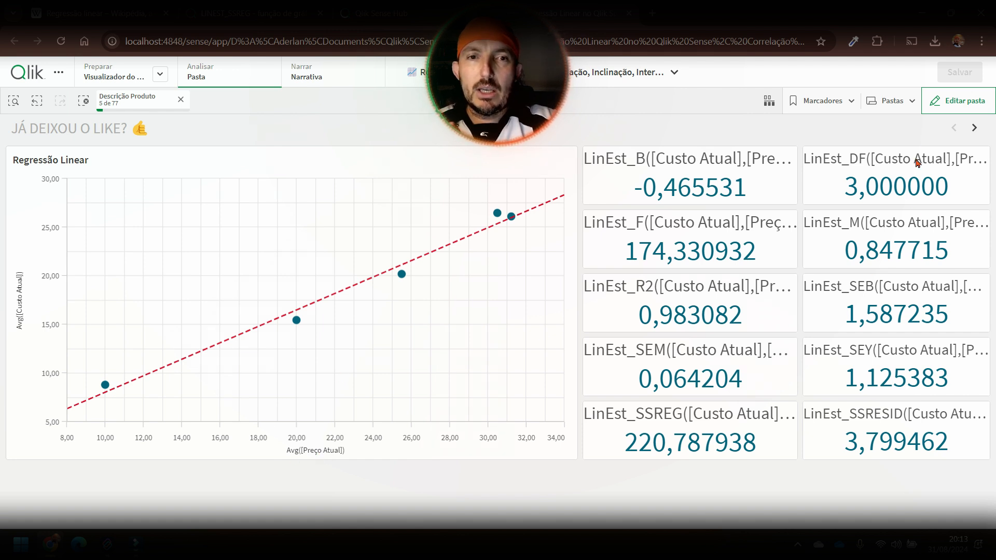
- Add Baby Dark Lounge Suit, Bow tie and Duck Trousers to the current Descrição Produto selection
left_click(115, 98)
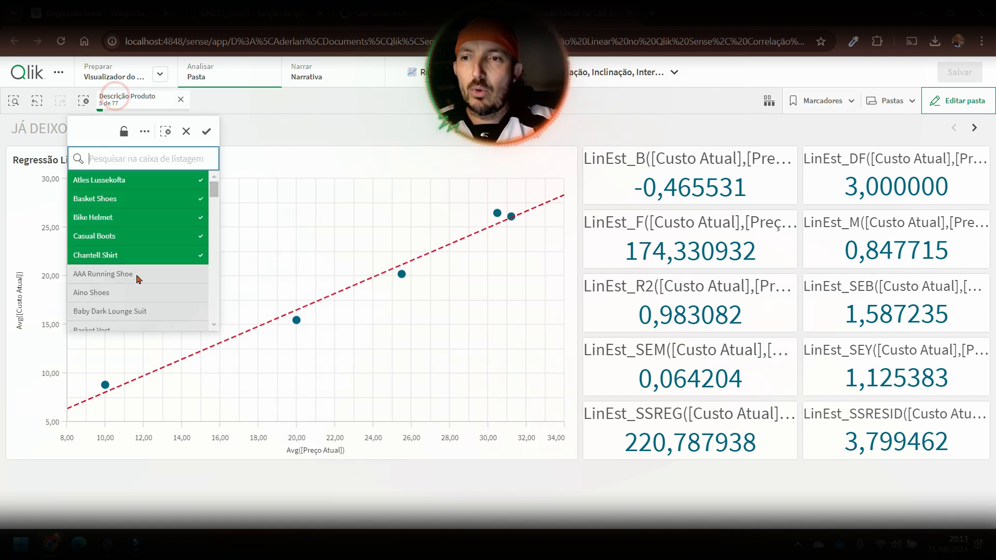
left_click(126, 313)
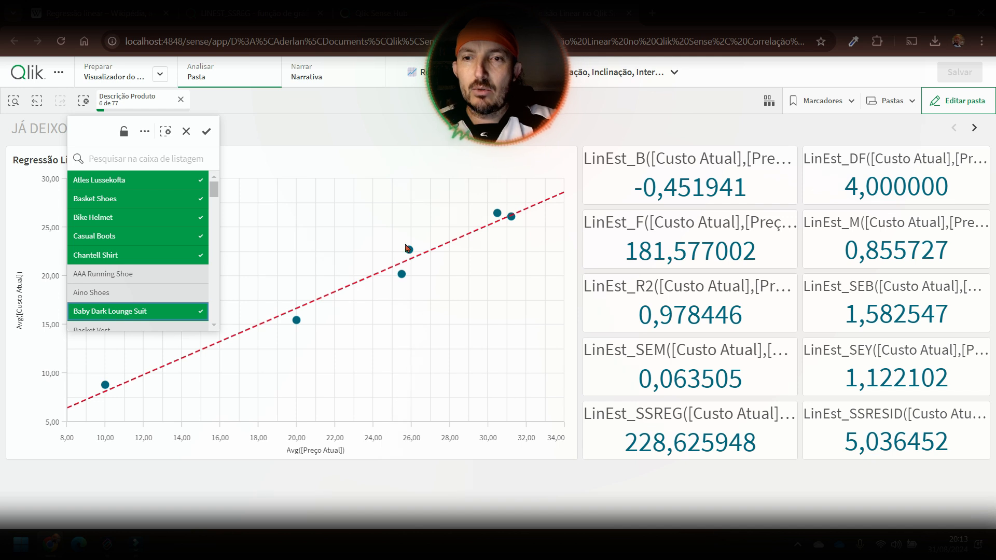
scroll(104, 306, "down", 1)
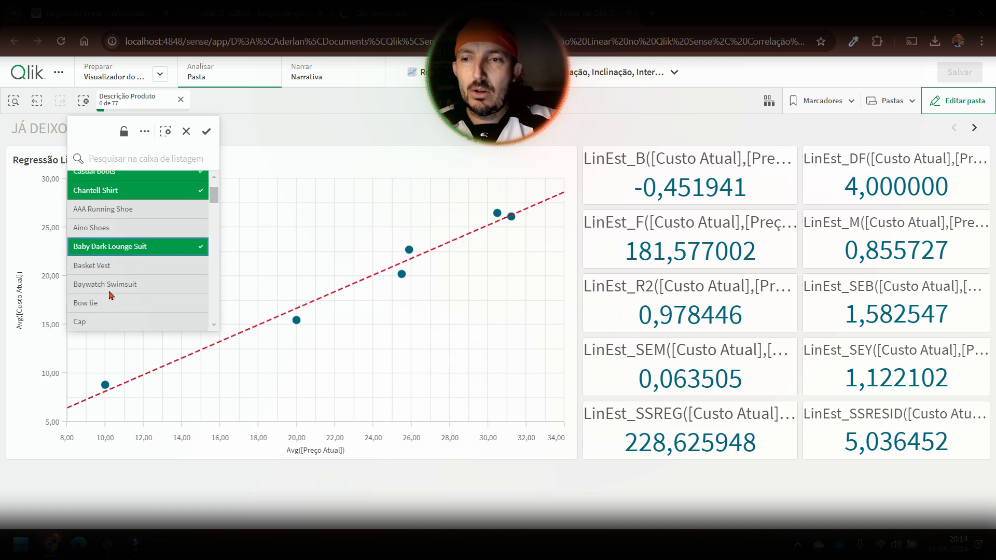
left_click(105, 303)
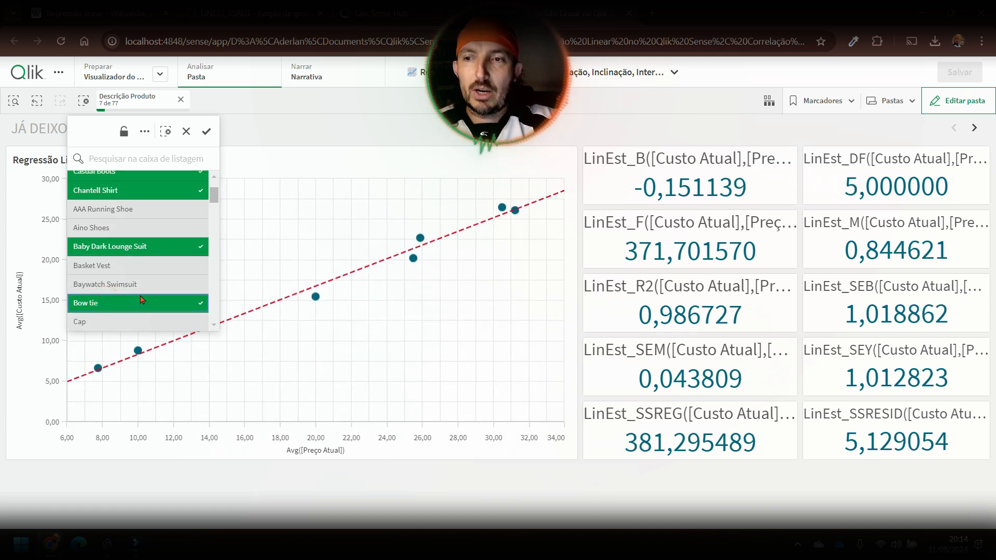
scroll(104, 306, "down", 3)
left_click(104, 260)
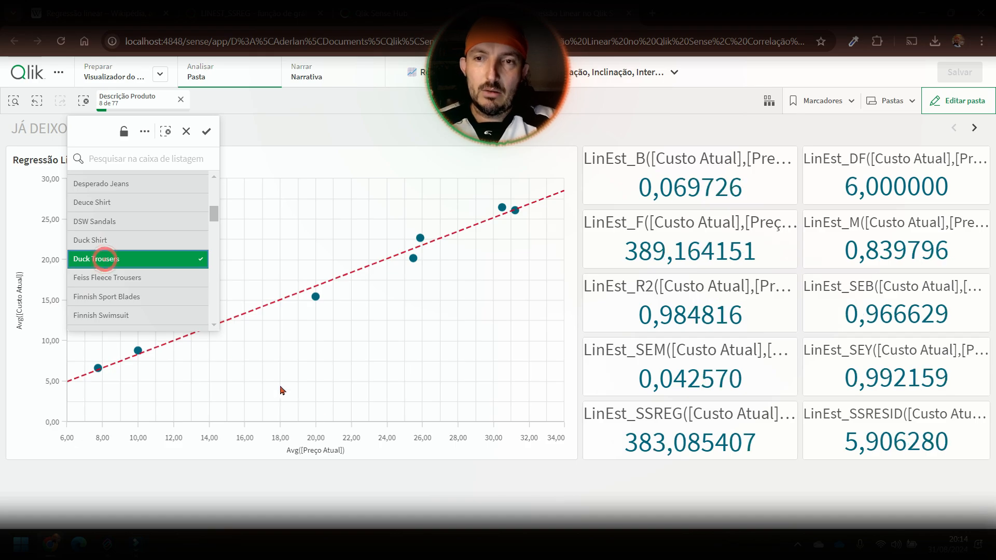